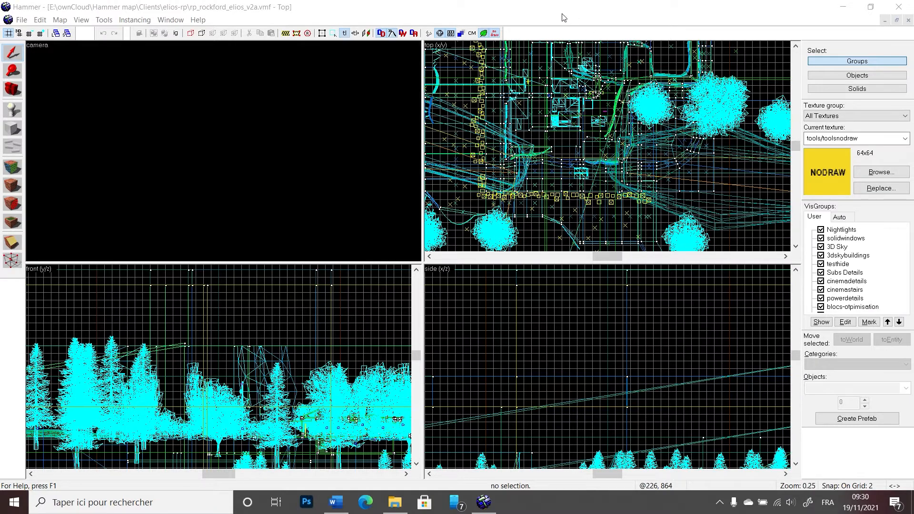
Step: Examine the streets and building fronts of the rp_rockford_elios_v2a map in 3D, ending inside the café
click(564, 15)
scroll(271, 169, down, 2)
scroll(259, 166, up, 2)
key(z)
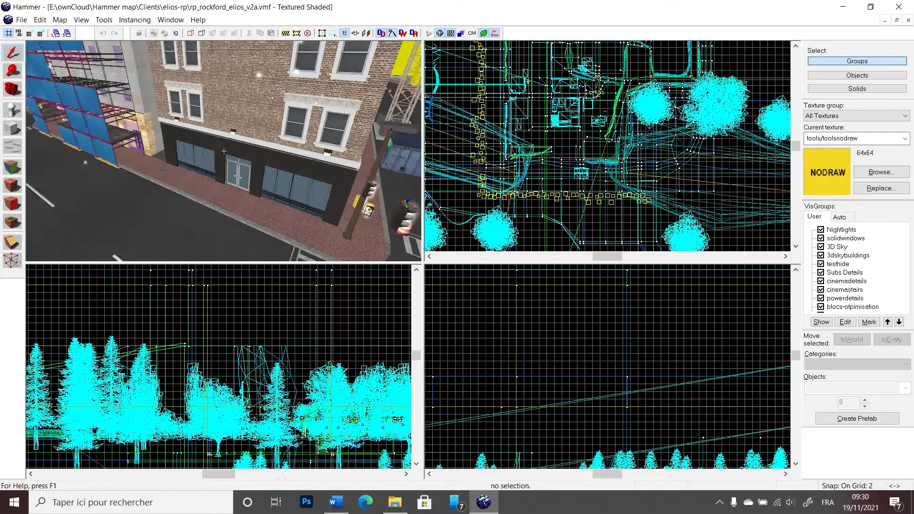
key(w)
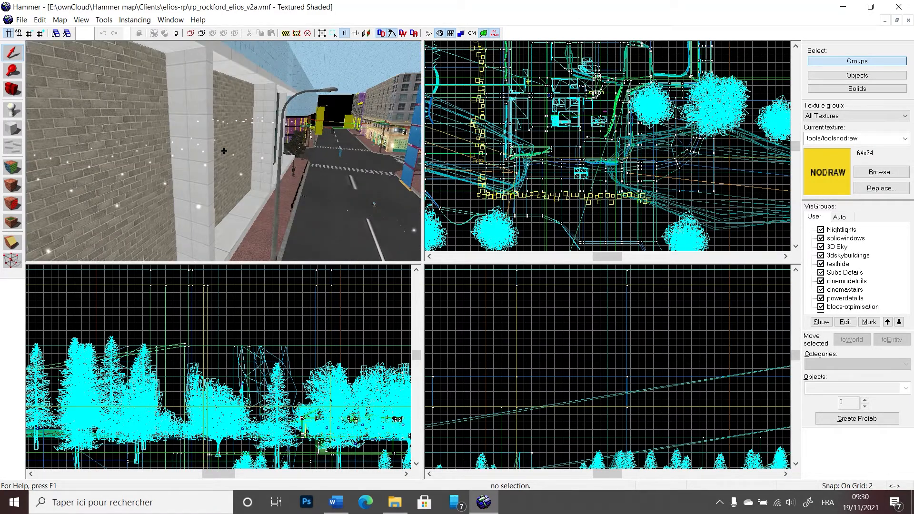
key(w)
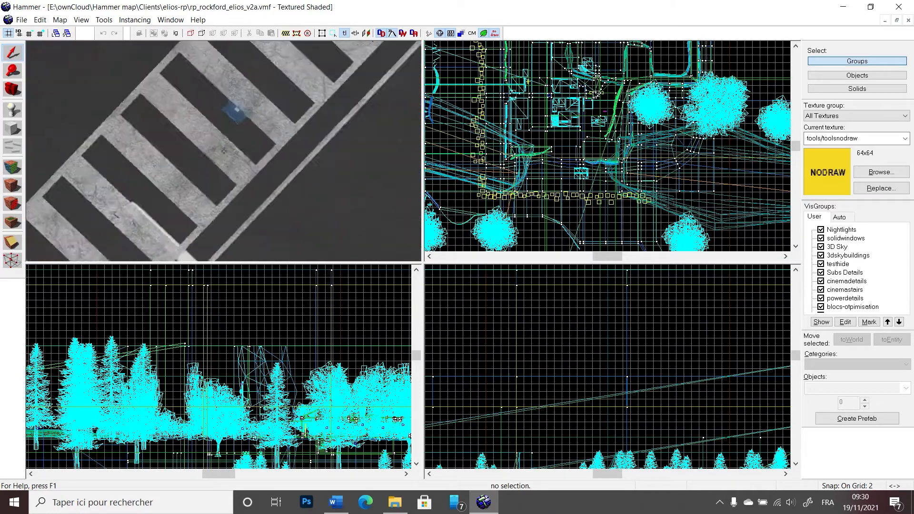
key(s)
key(z)
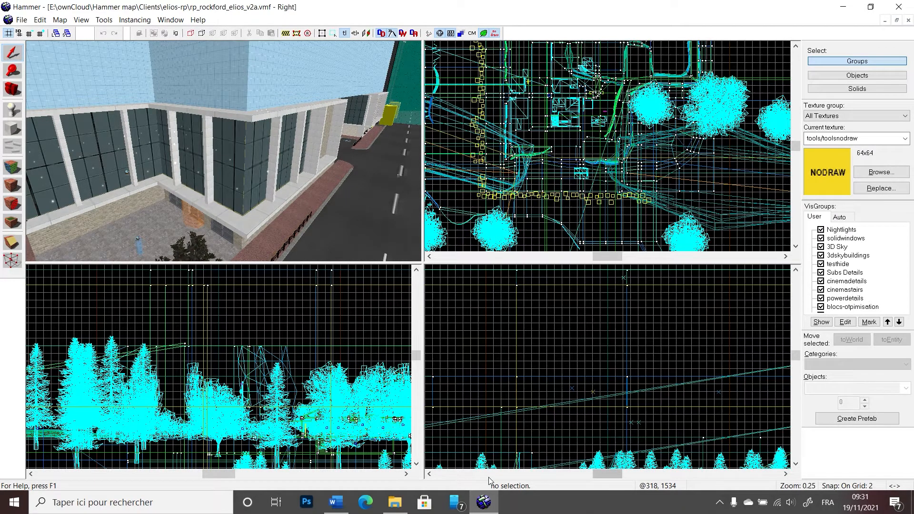
key(z)
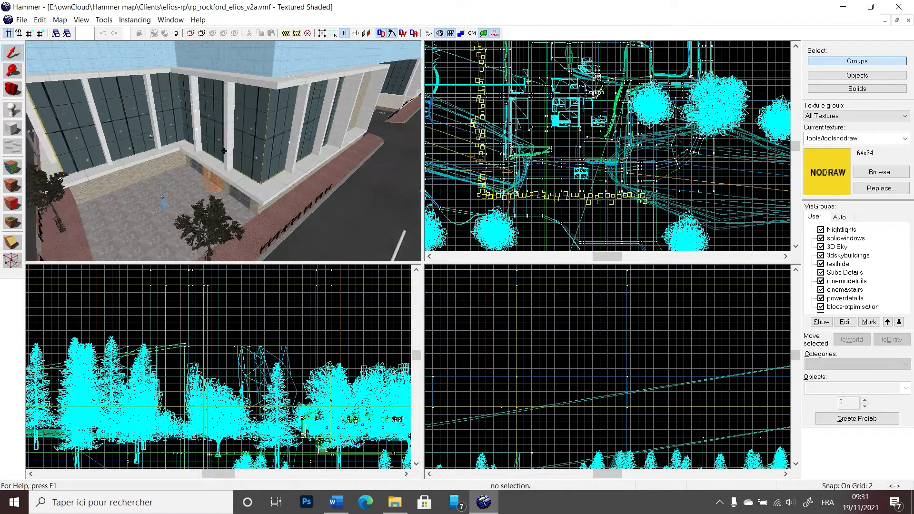
key(w)
key(w)
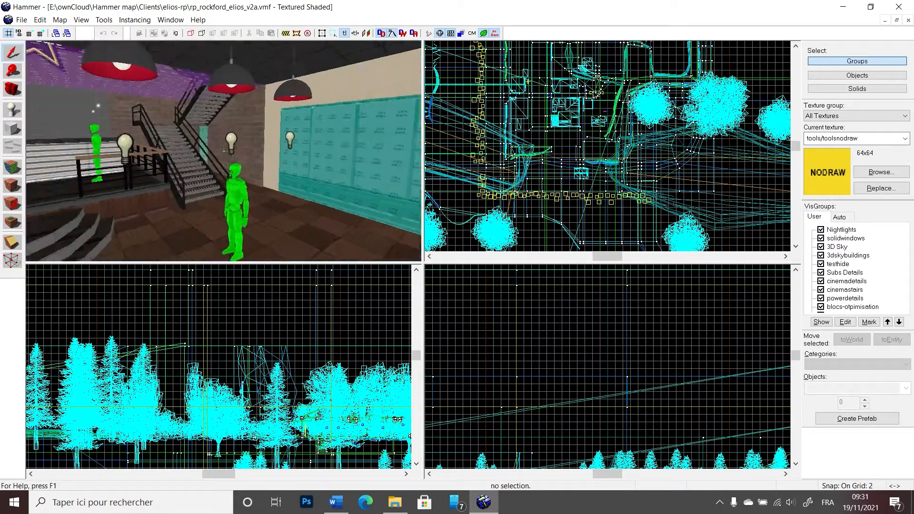
Step: View the properties of the café's staircase prop_static and inspect the staircase up close from several sides
key(z)
double_click(241, 143)
click(228, 128)
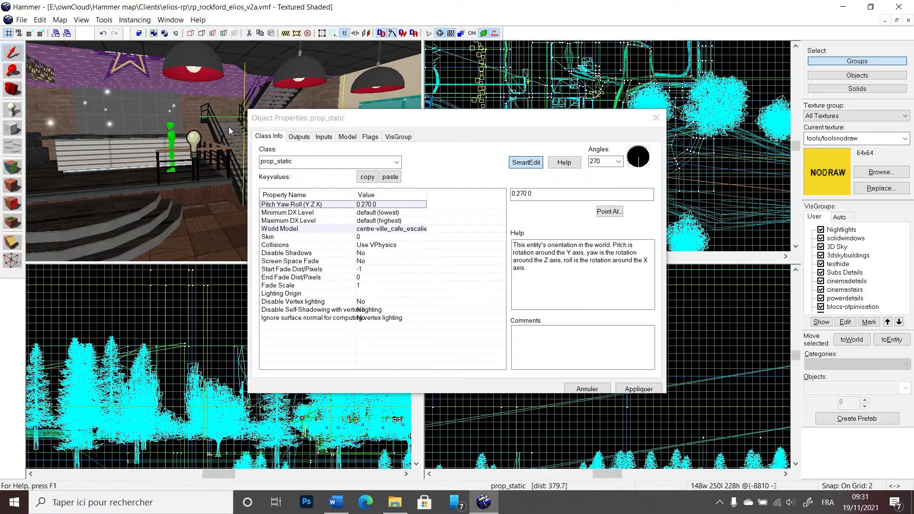
key(w)
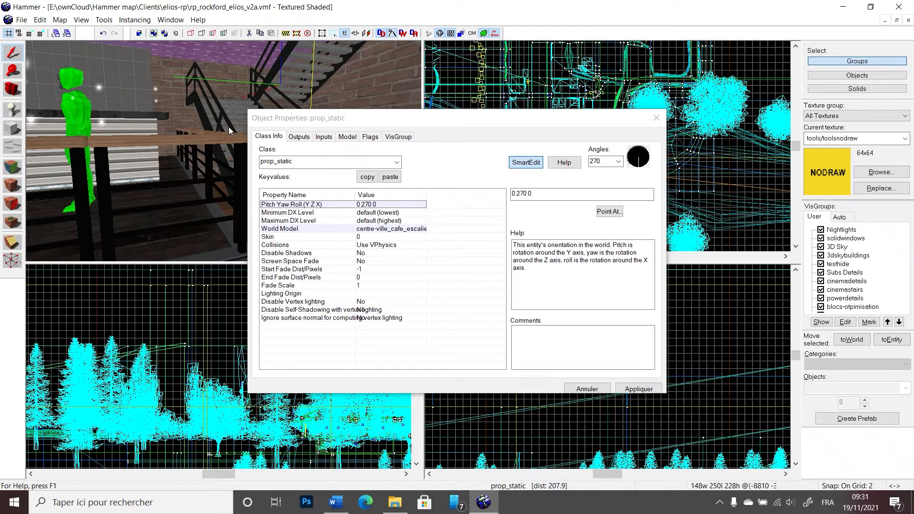
click(344, 119)
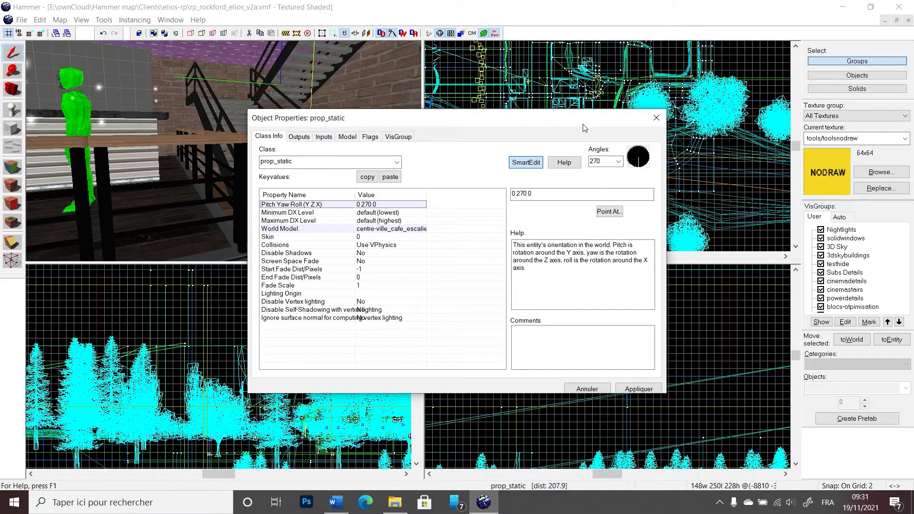
click(657, 118)
key(z)
key(w)
key(w)
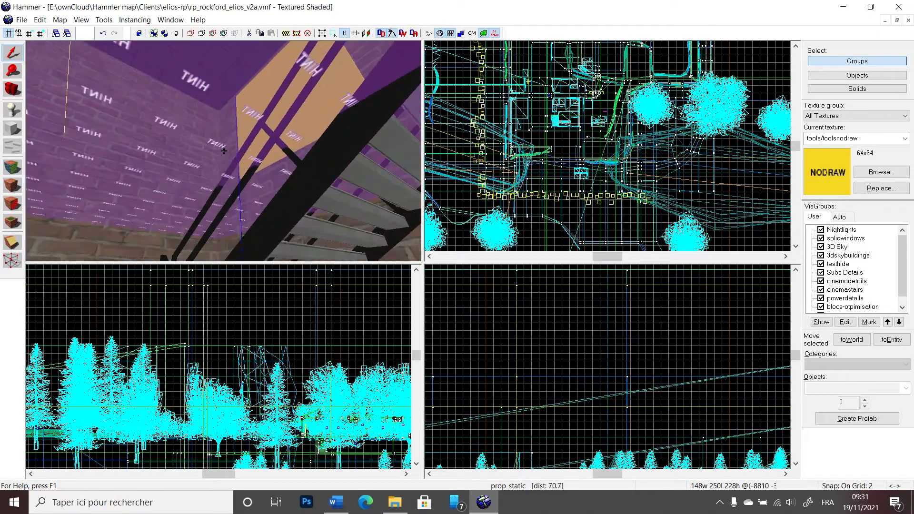
key(s)
key(w)
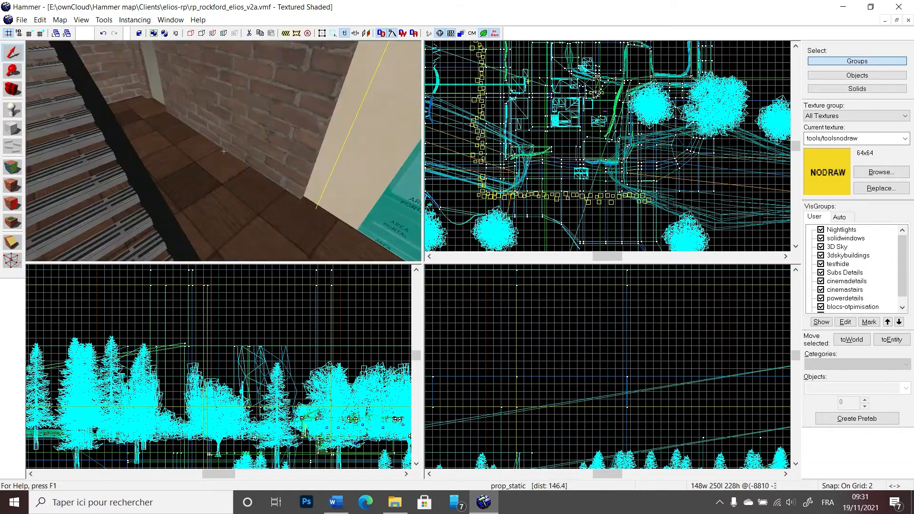
key(z)
Step: Open the staircase source file centre-ville_cafe_escaliers.vmf from the elios-rp propper folder
click(21, 20)
click(41, 44)
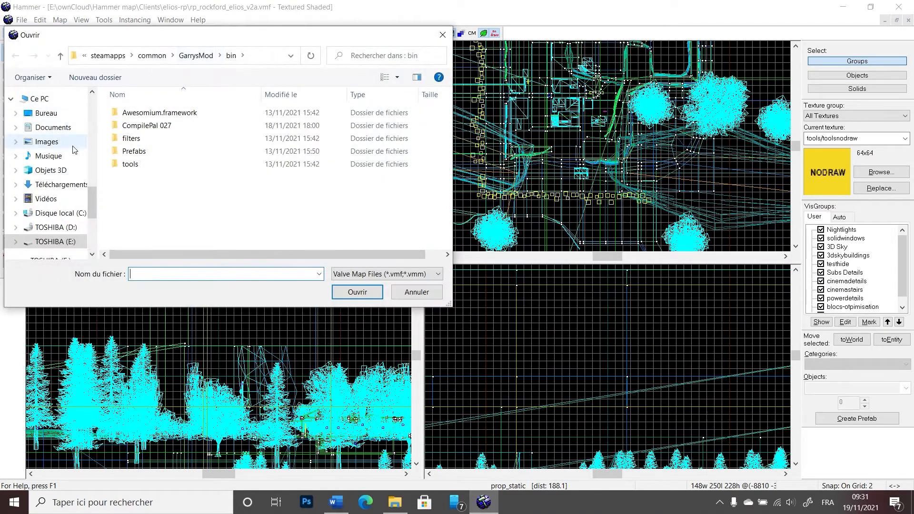
scroll(67, 148, up, 6)
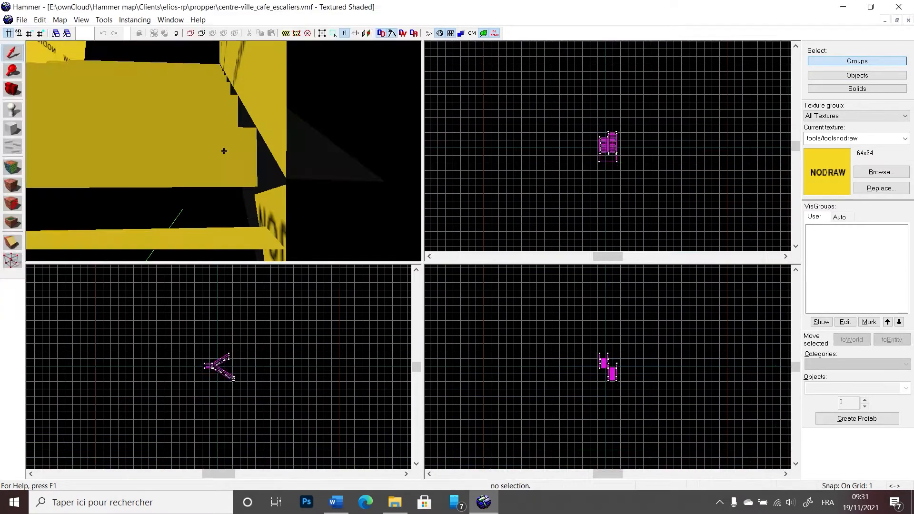
Step: Move the nodraw collision staircase off the detailed staircase in the top view so both stand side by side
key(s)
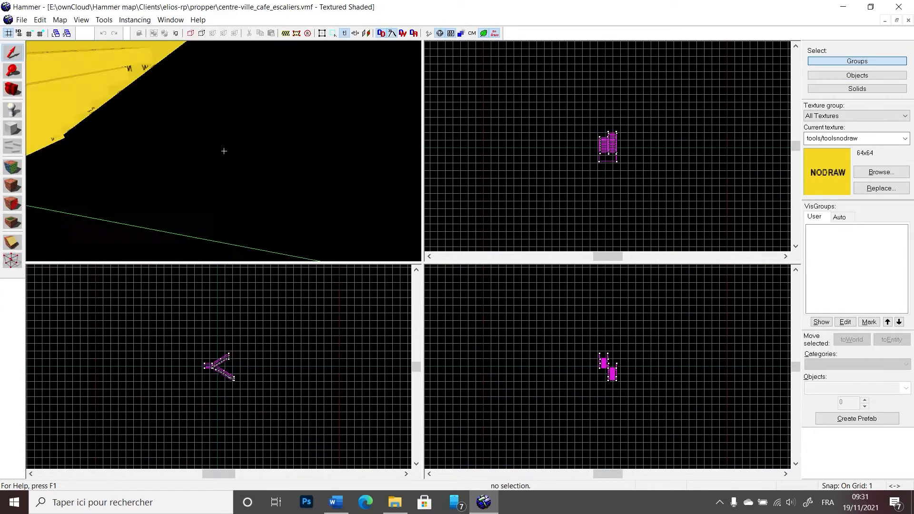
key(w)
key(s)
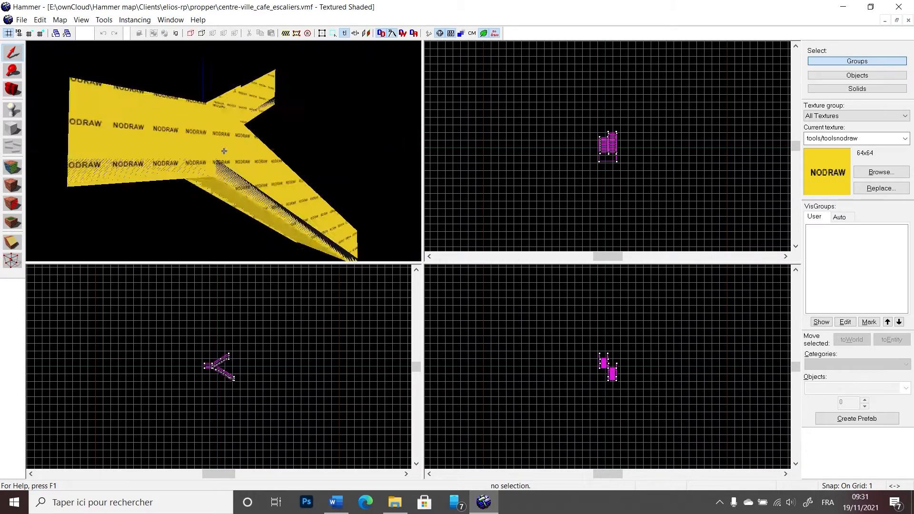
key(z)
click(220, 152)
scroll(604, 146, up, 4)
scroll(603, 145, up, 3)
drag(604, 147, 680, 125)
Step: Compare the propper_model staircase with its func_brush collision copy by selecting each in turn, and close the staircase file
key(z)
key(w)
click(224, 151)
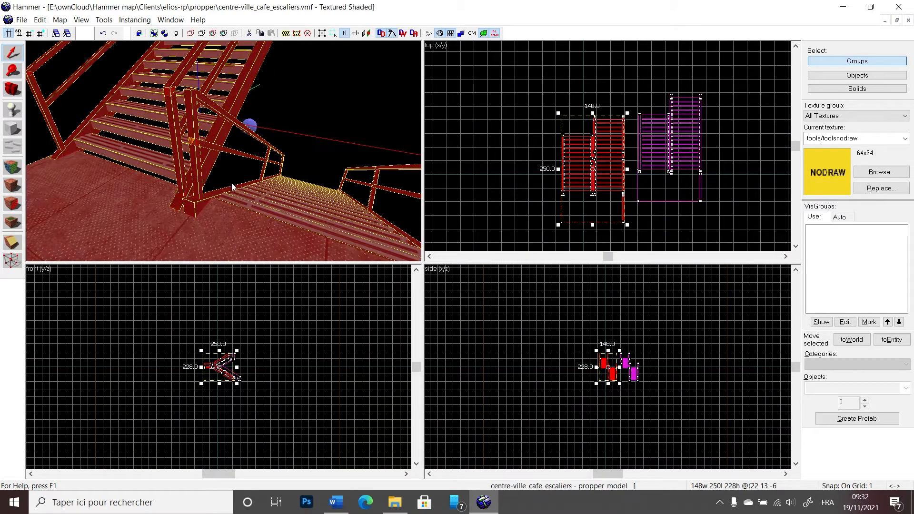
key(s)
key(w)
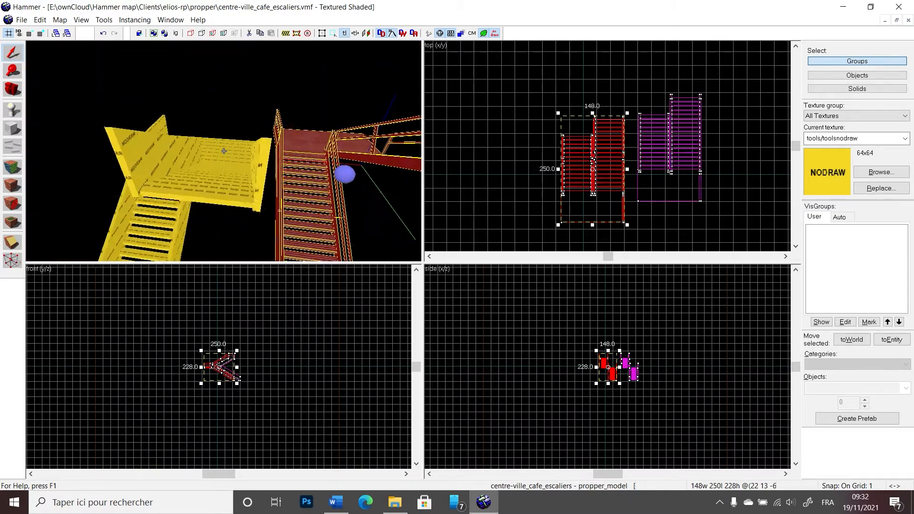
click(223, 153)
key(z)
key(s)
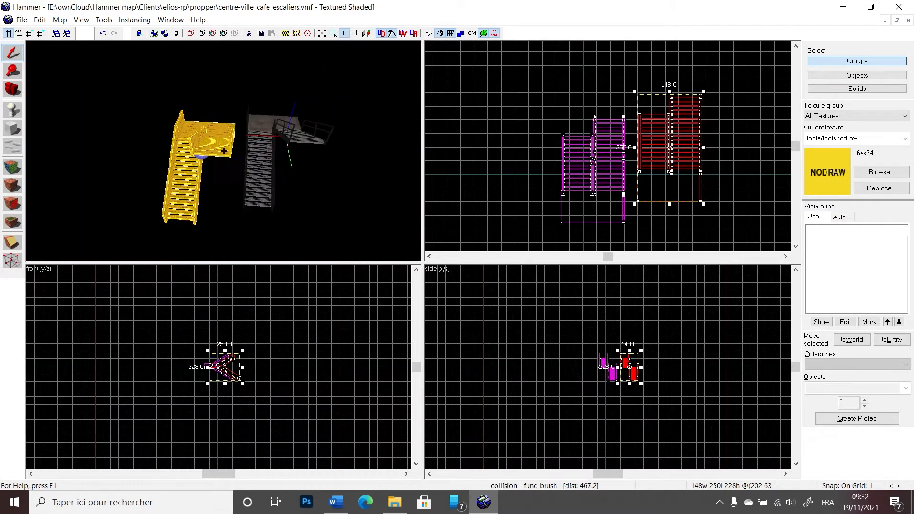
click(226, 152)
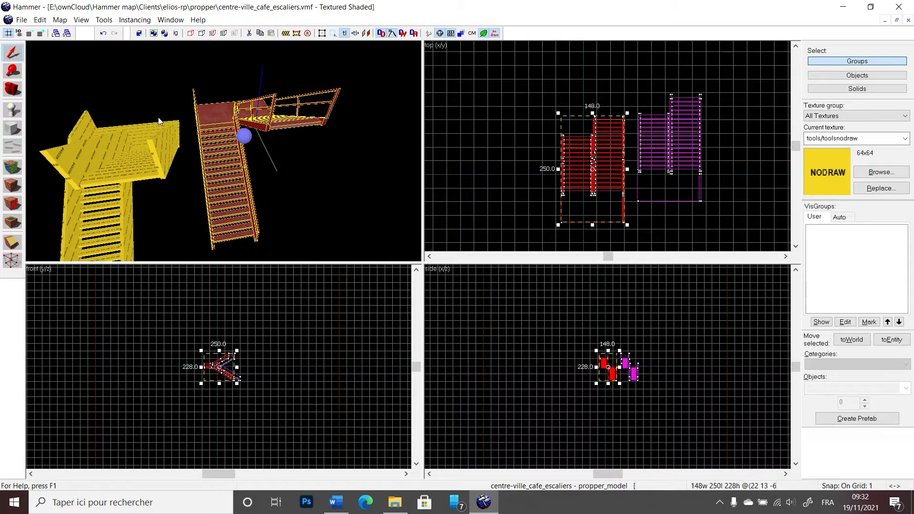
click(21, 20)
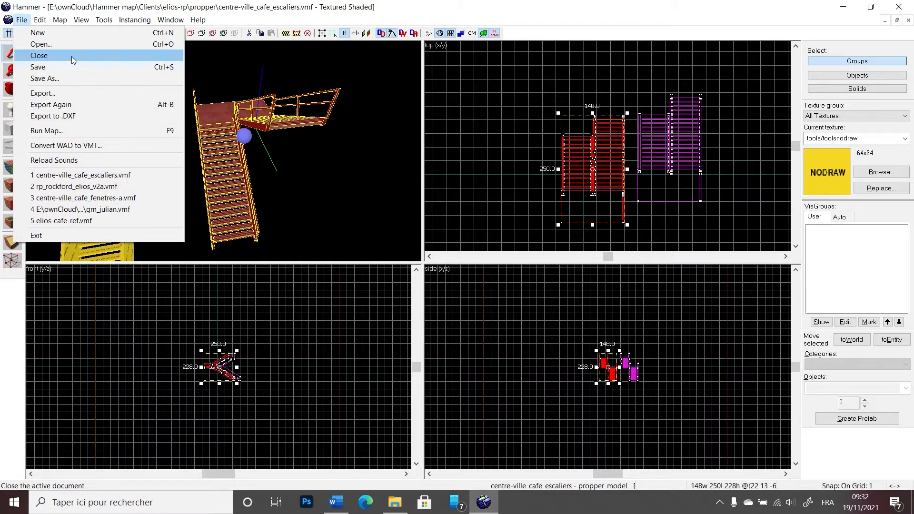
click(71, 55)
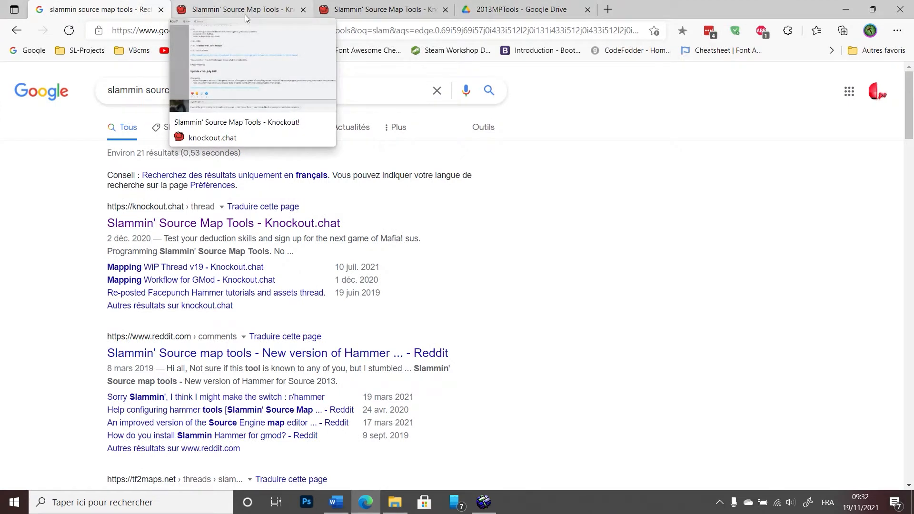
Step: Read the first post of the Slammin' Source Map Tools thread in the browser, including the download link and version changelog
click(244, 14)
scroll(322, 244, up, 15)
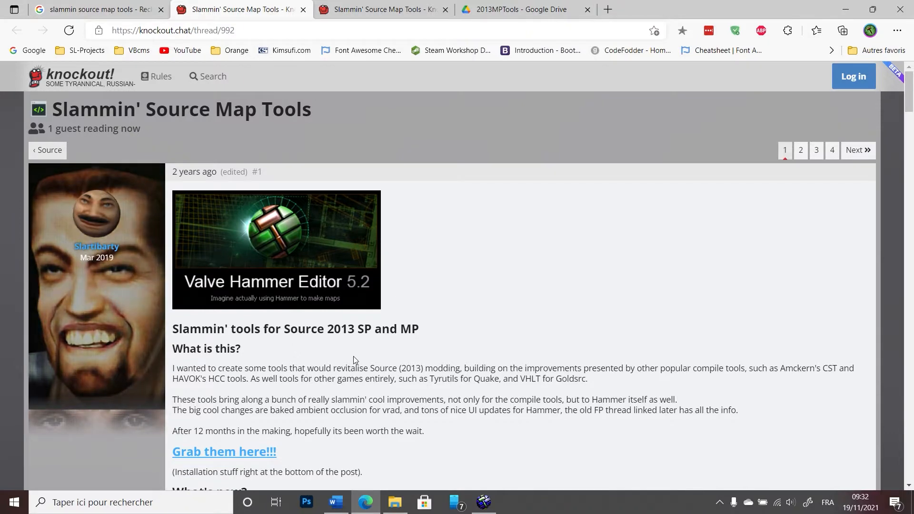
scroll(337, 352, down, 8)
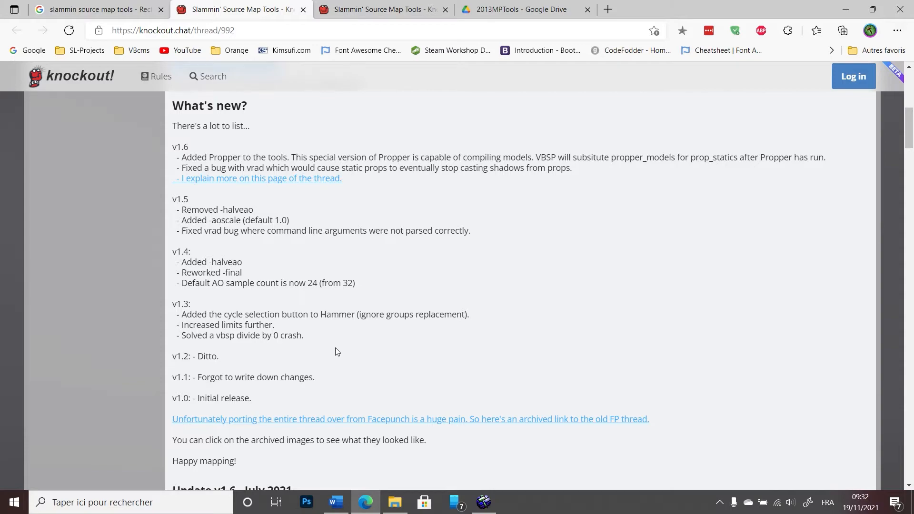
scroll(376, 273, down, 5)
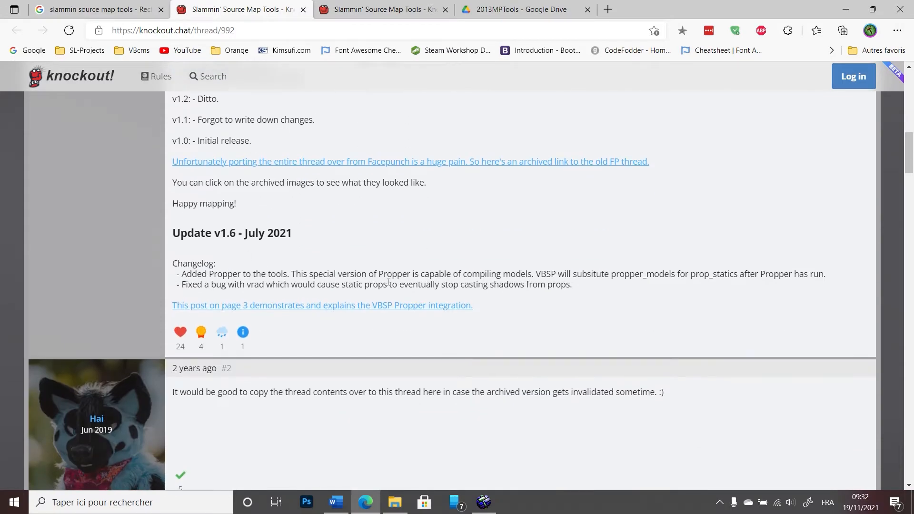
scroll(389, 282, up, 12)
scroll(319, 244, down, 7)
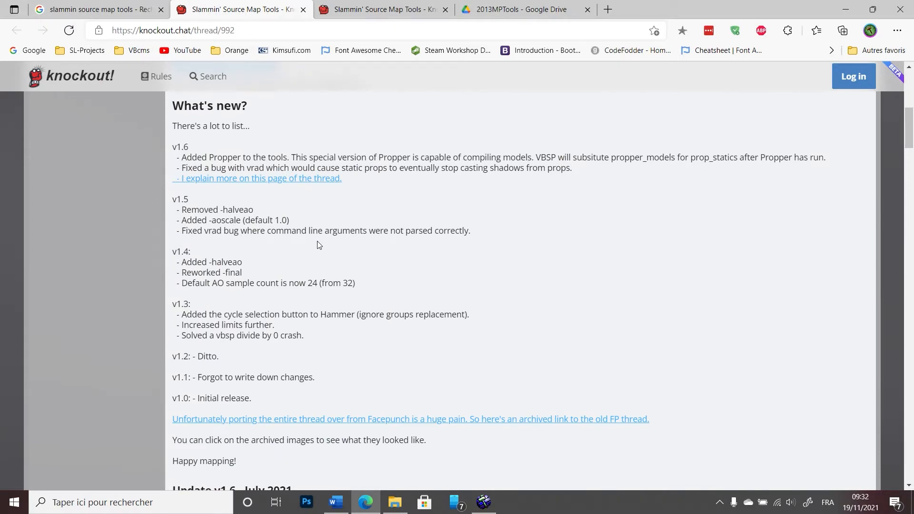
scroll(332, 185, down, 2)
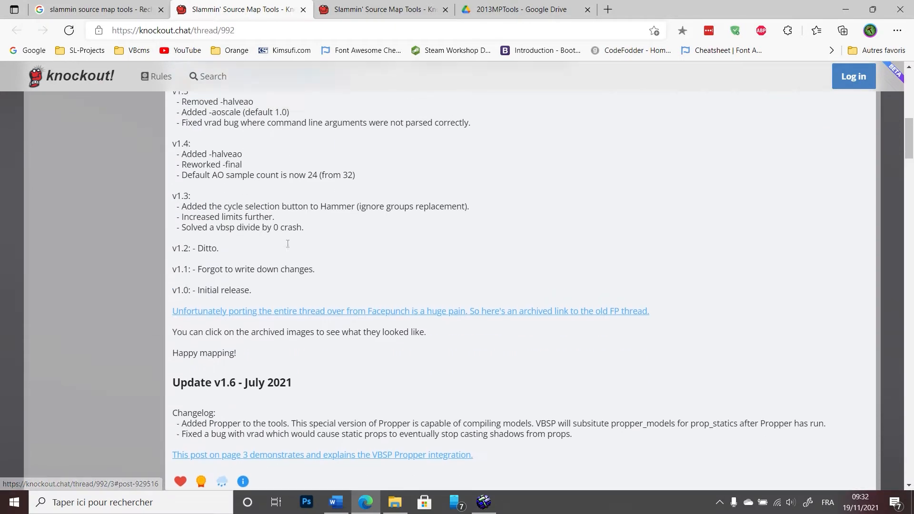
scroll(360, 203, up, 10)
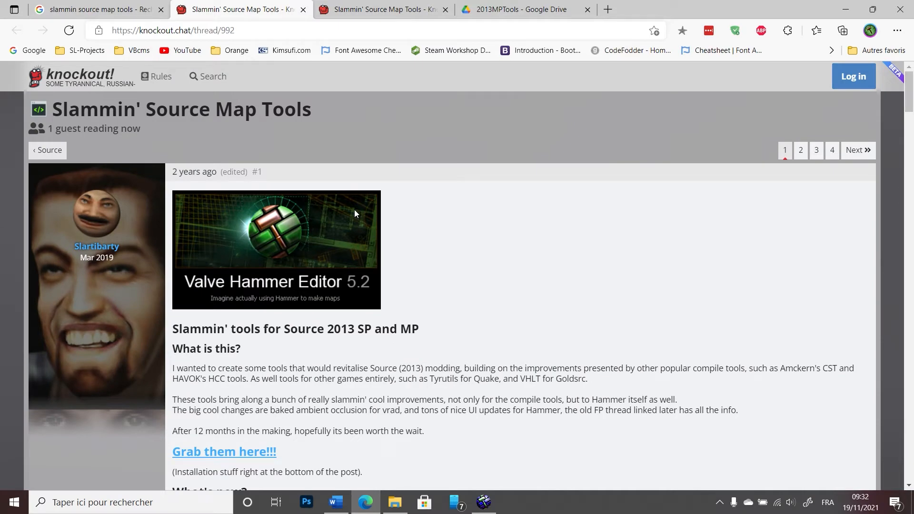
scroll(435, 144, down, 5)
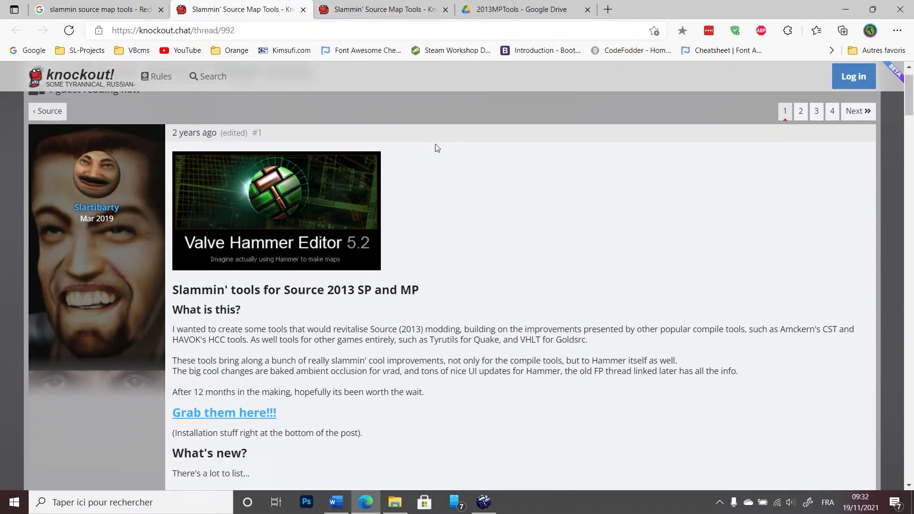
scroll(436, 144, down, 8)
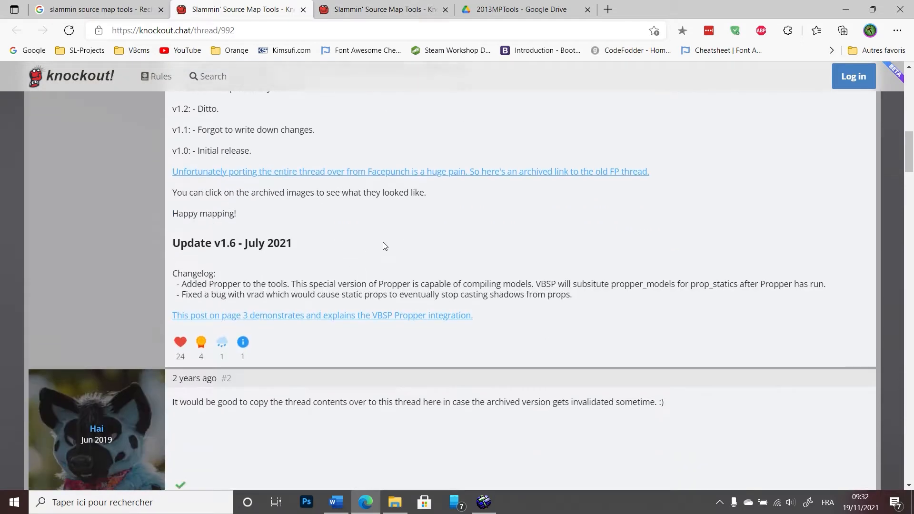
Step: Read the thread's post about VBSP Propper integration and bring up the 2013MPTools folder on Google Drive
click(352, 7)
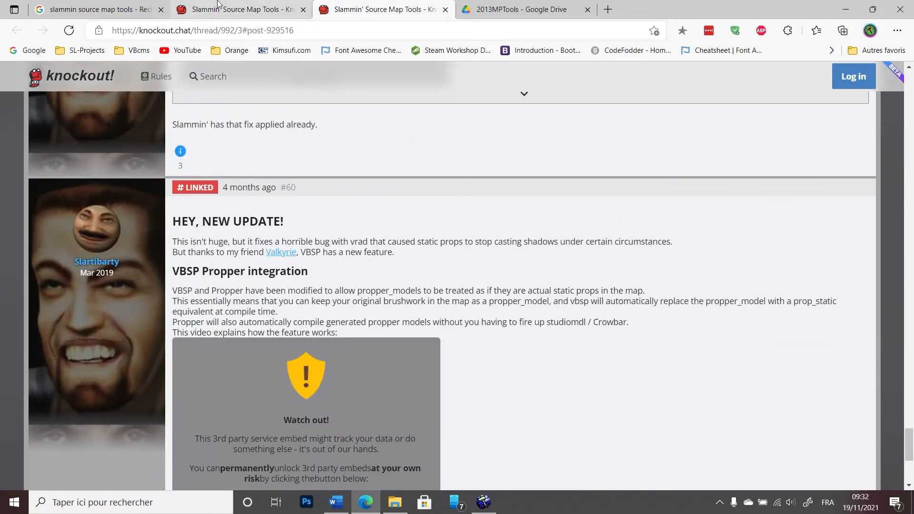
click(272, 6)
click(343, 7)
scroll(278, 291, down, 5)
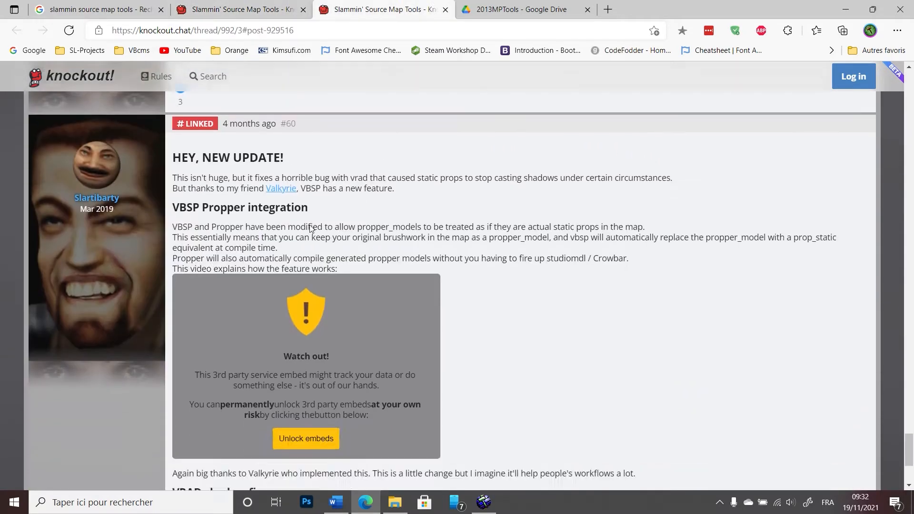
click(285, 360)
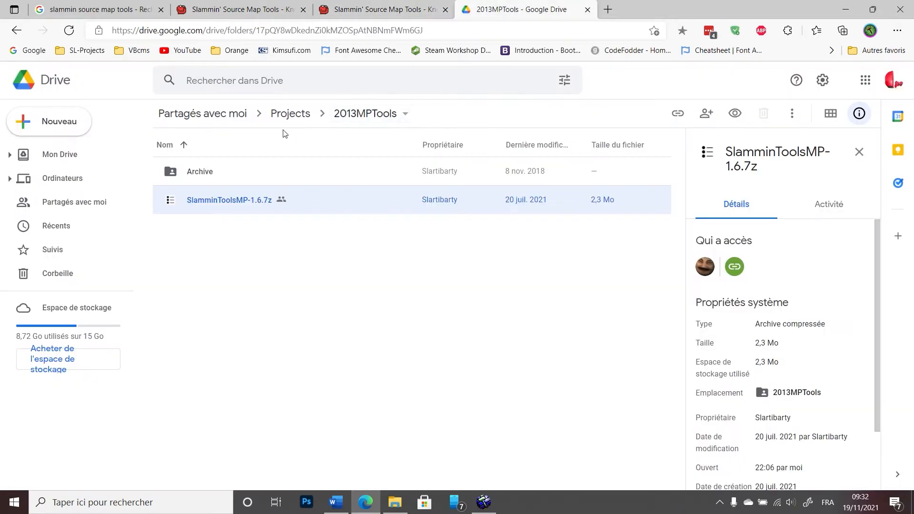
Step: Switch to File Explorer and open the archive SlamminToolsMP-1.6.7z from the Téléchargements folder
click(395, 502)
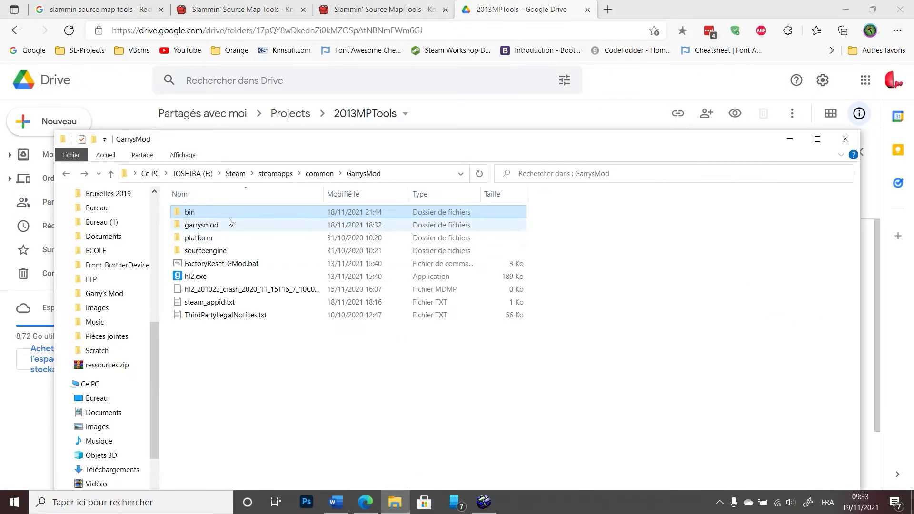
click(112, 470)
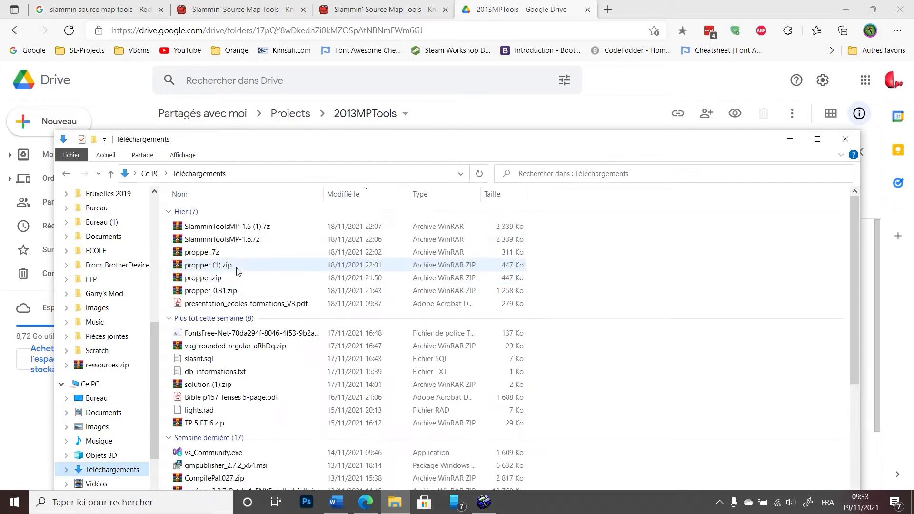
click(239, 241)
double_click(239, 239)
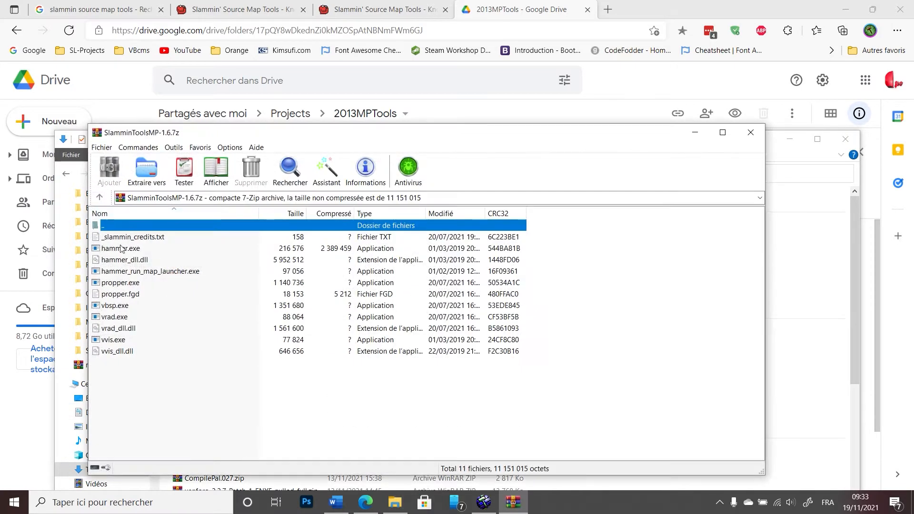
Step: Select all files in the SlamminToolsMP-1.6.7z archive and bring up the GarrysMod bin folder beside it
drag(233, 133, 386, 125)
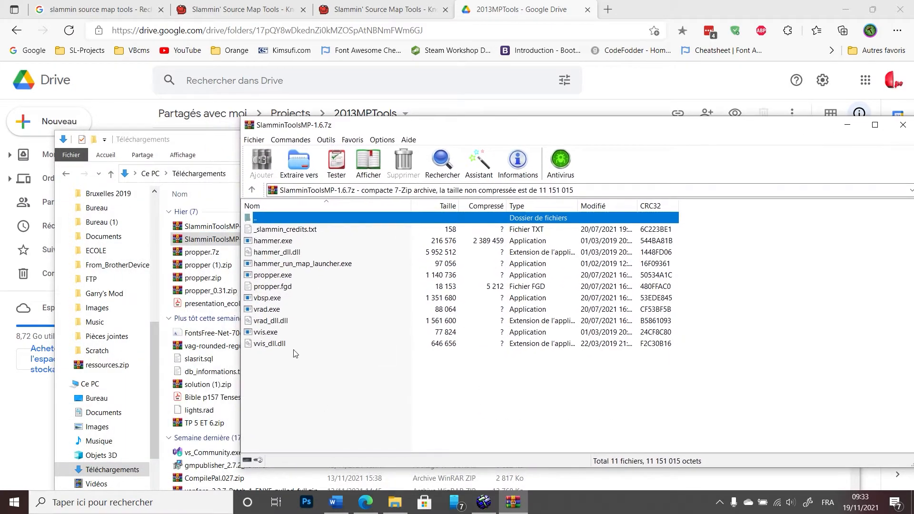
drag(292, 363, 252, 189)
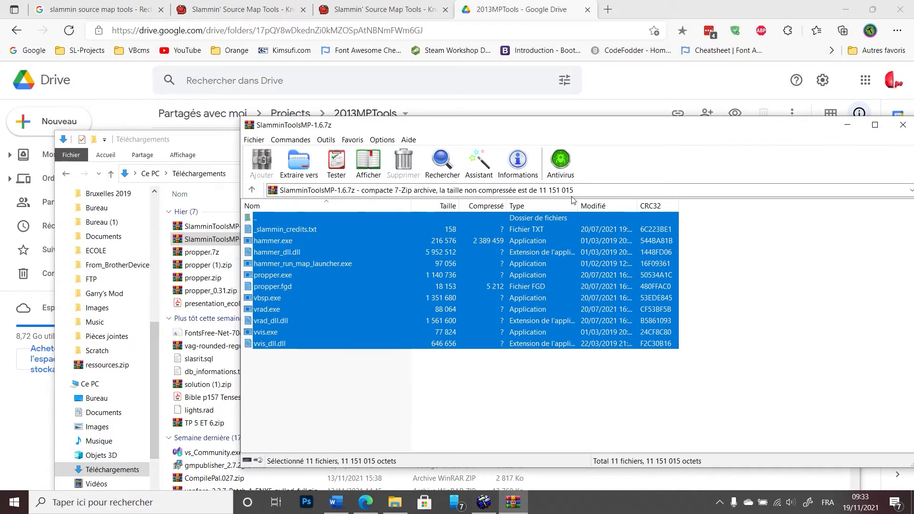
drag(381, 125, 447, 92)
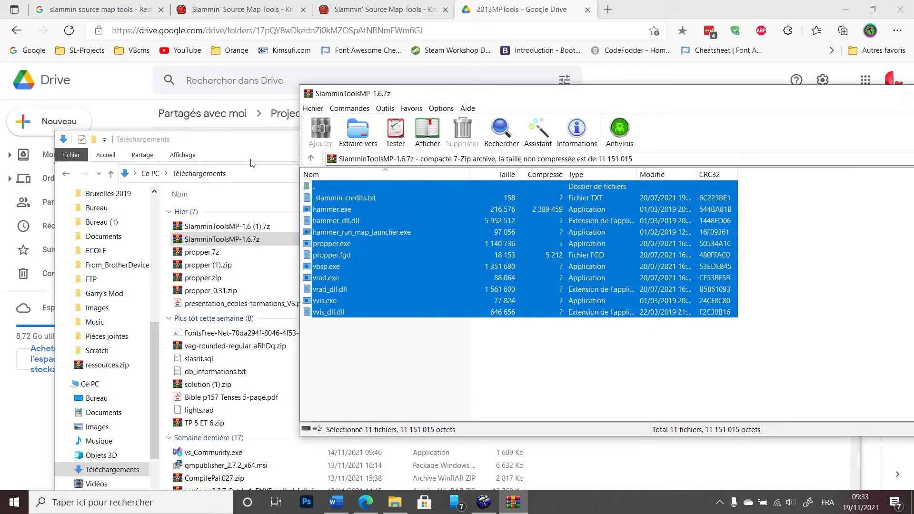
click(65, 175)
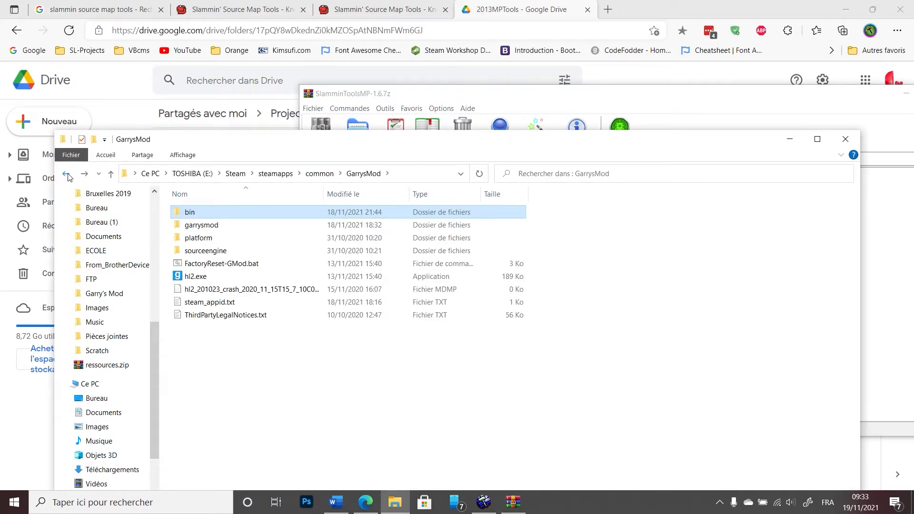
double_click(187, 213)
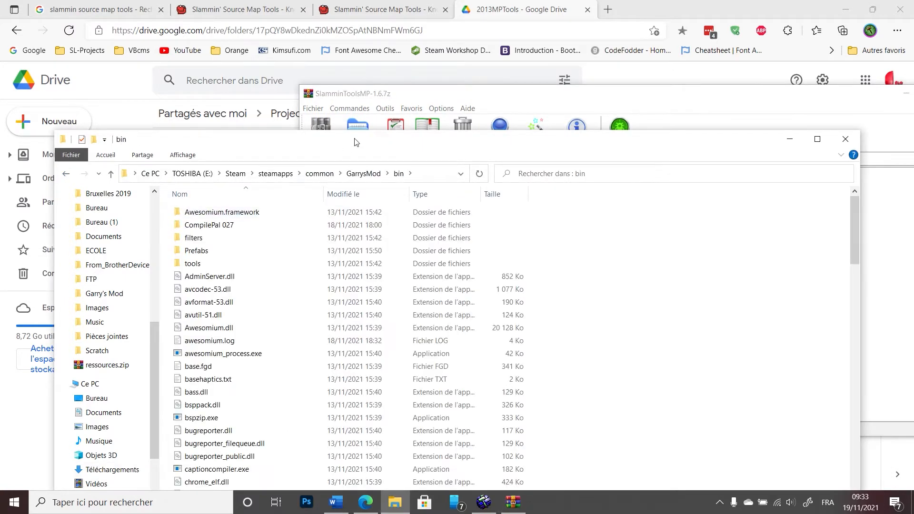
Step: Select propper.exe and propper.fgd in the archive and look through the GarrysMod bin folder where they belong
click(393, 96)
click(412, 290)
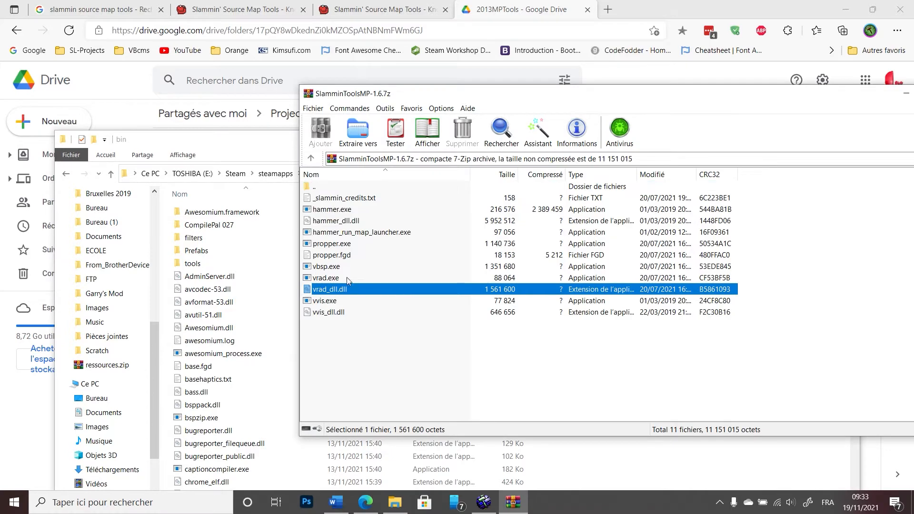
click(334, 256)
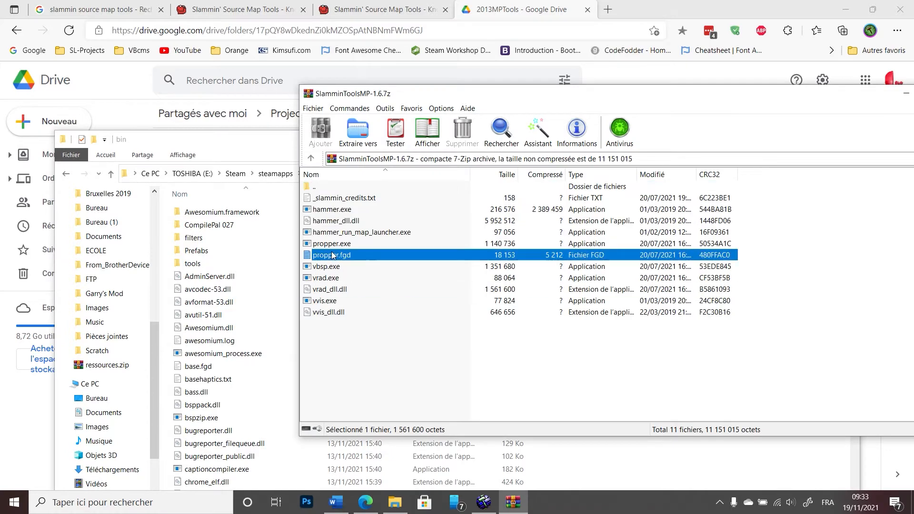
ctrl+click(367, 242)
mouse_move(366, 243)
mouse_down()
mouse_move(191, 360)
mouse_move(383, 248)
mouse_up()
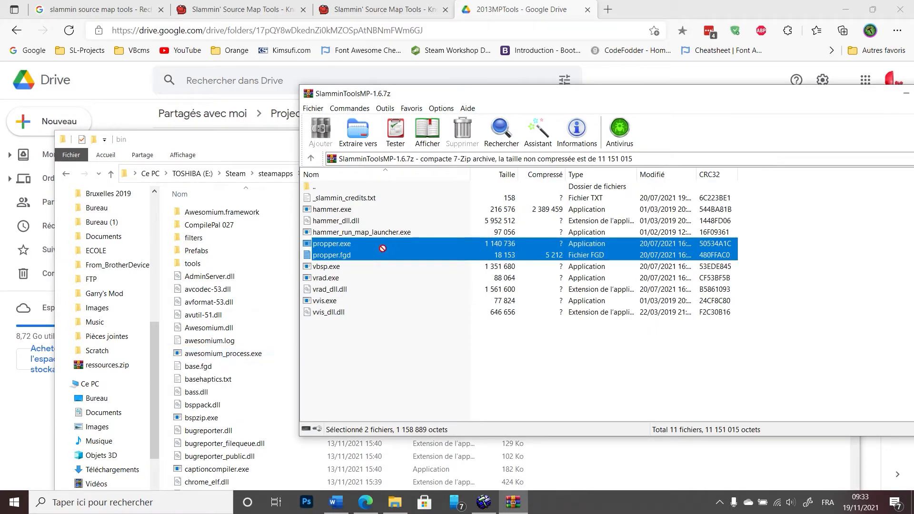
click(215, 329)
scroll(212, 333, down, 13)
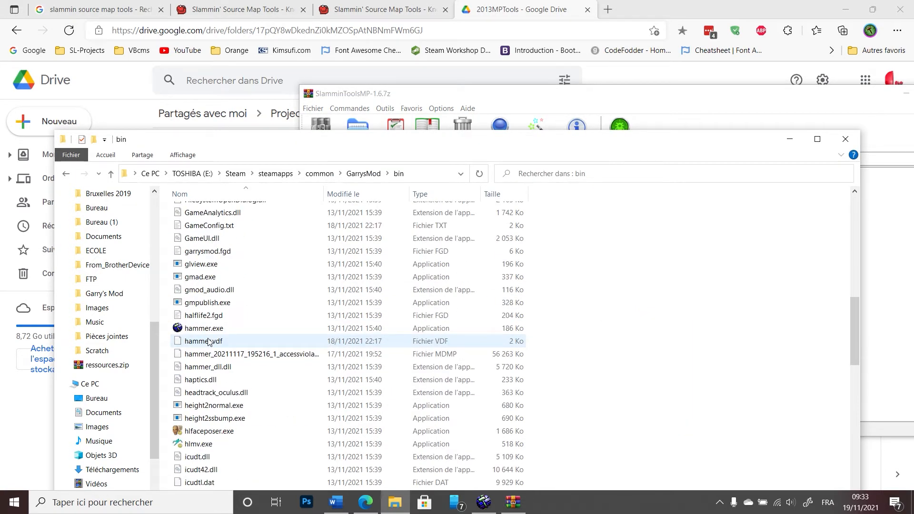
scroll(207, 291, down, 4)
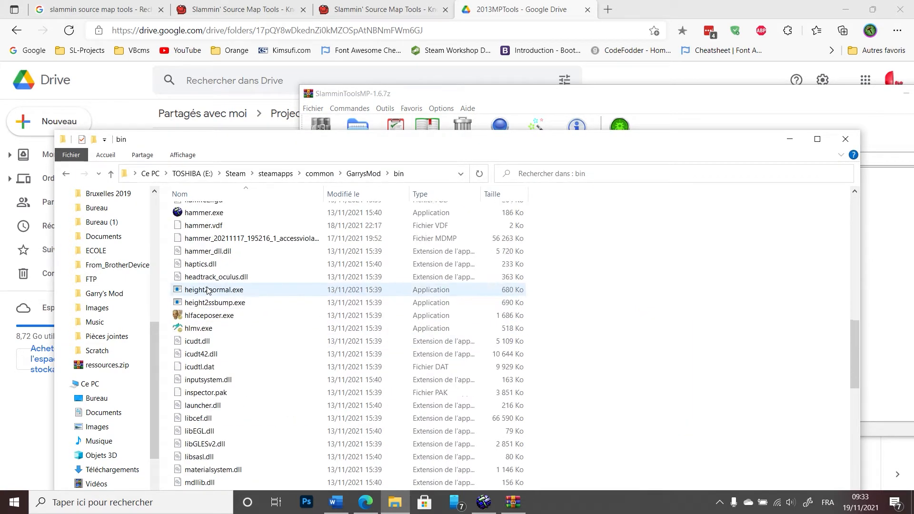
Step: Switch to Hammer, check the propper.fgd entry and the file picker for adding game data files, and cancel the configuration
click(127, 259)
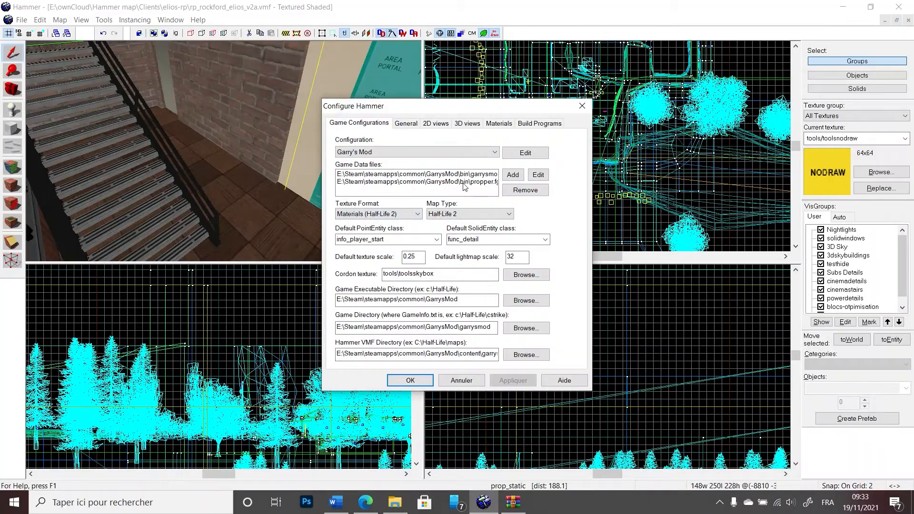
click(495, 182)
click(512, 175)
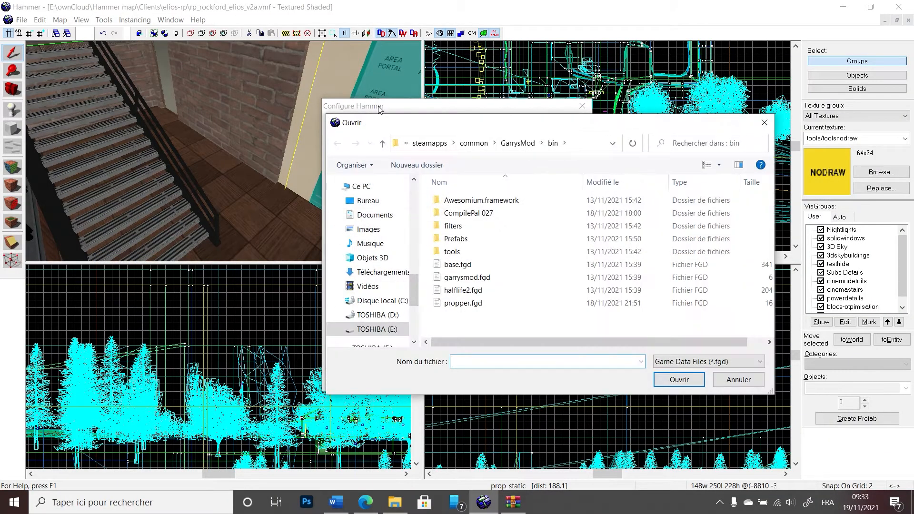
drag(452, 123, 326, 114)
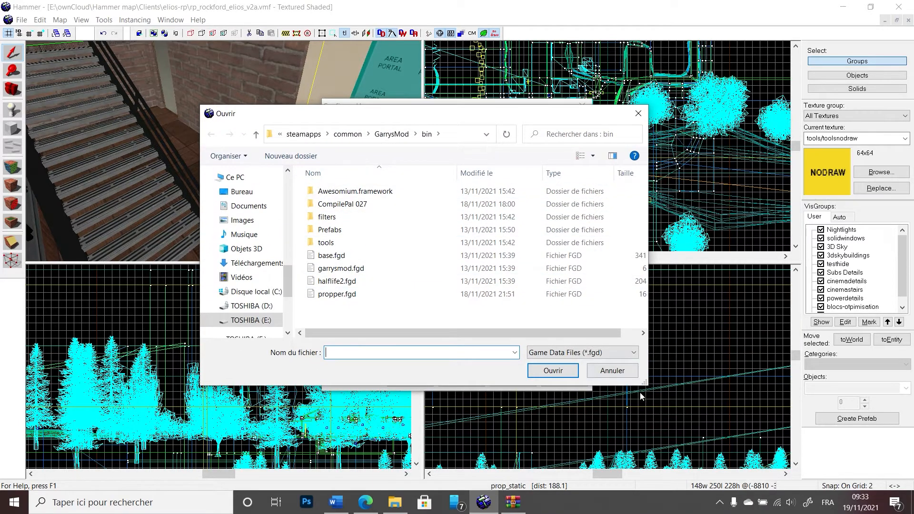
click(614, 374)
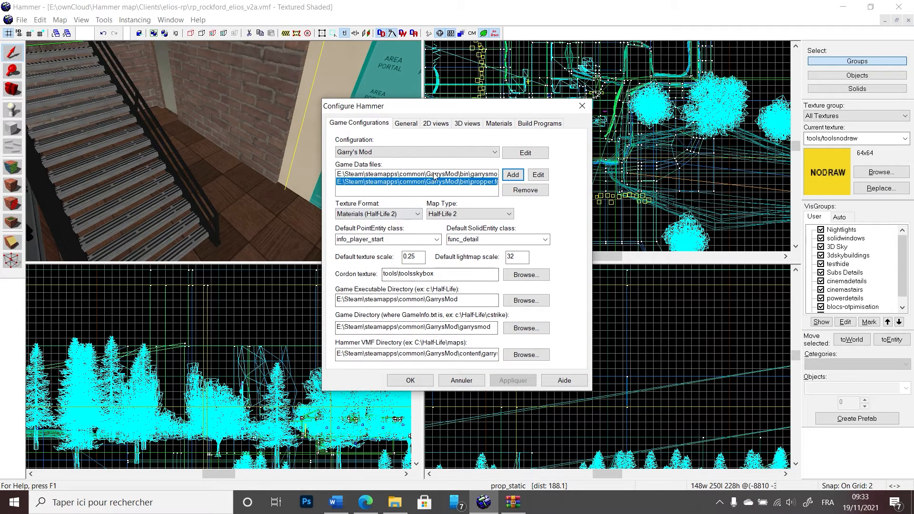
click(462, 380)
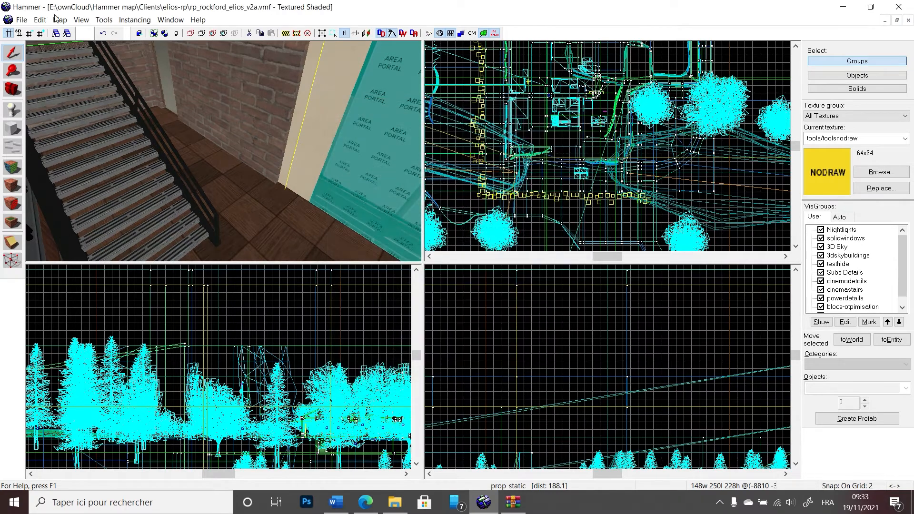
Step: Open centre-ville_cafe_fenetres-a.vmf and bring up the object properties of the window's propper_model entity
click(170, 19)
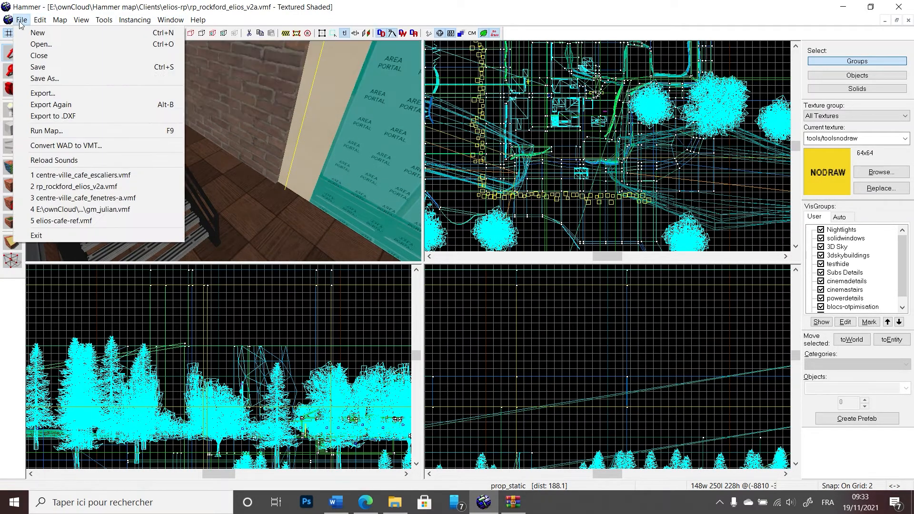
click(59, 184)
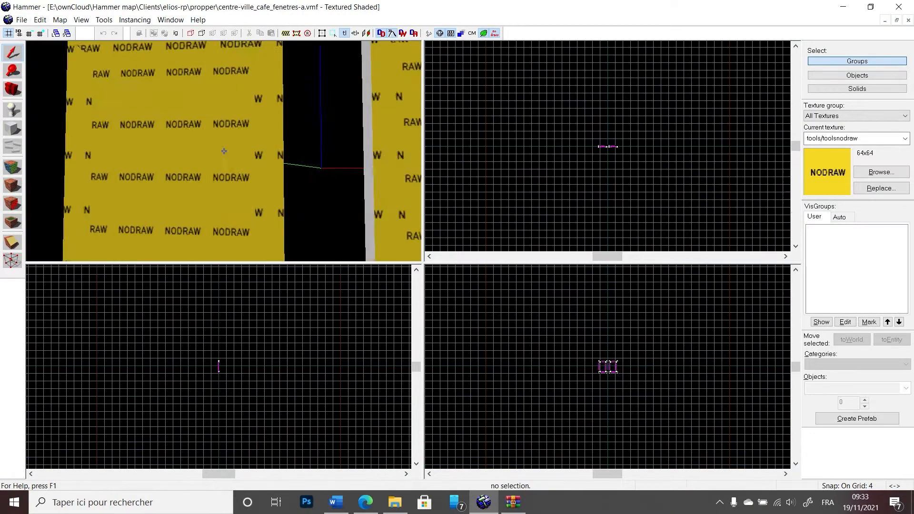
key(w)
key(z)
click(224, 151)
double_click(225, 150)
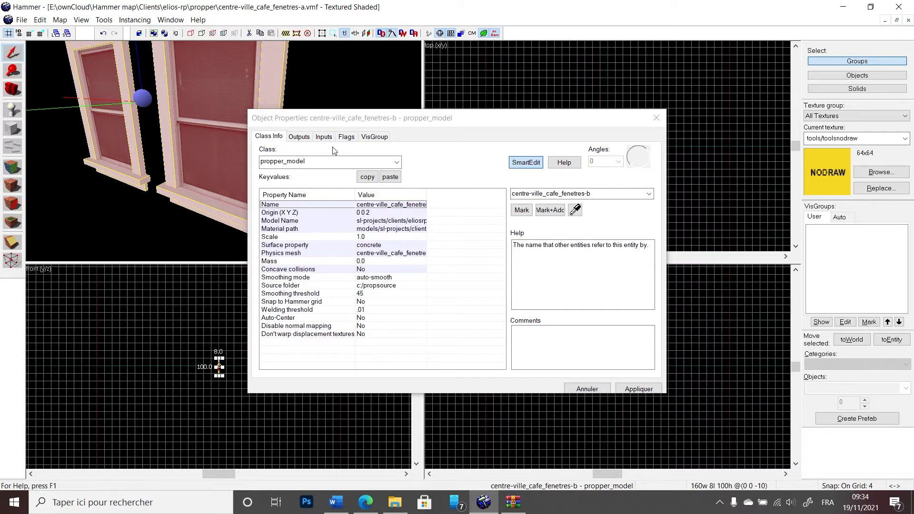
Step: Examine the propper_model's class, physics mesh, name, material path and full model name
click(318, 160)
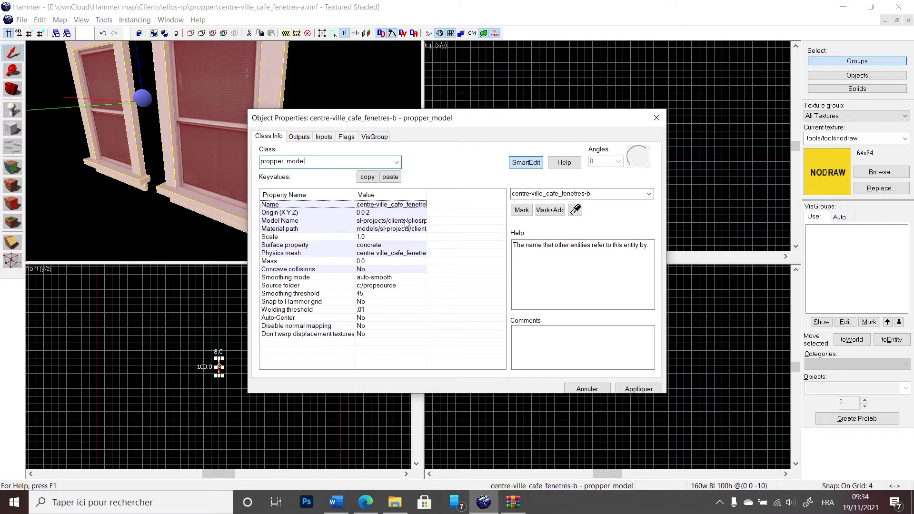
click(410, 254)
click(399, 229)
click(395, 222)
click(392, 205)
click(390, 222)
click(390, 229)
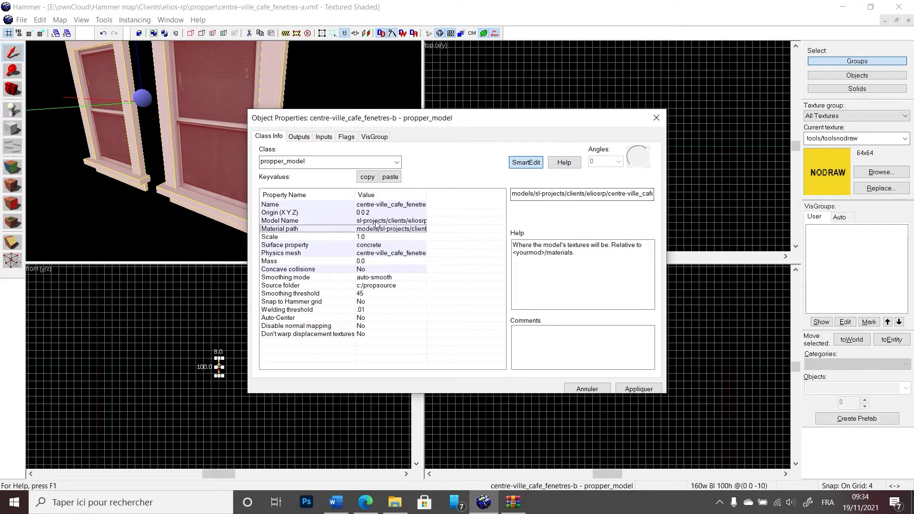
click(393, 221)
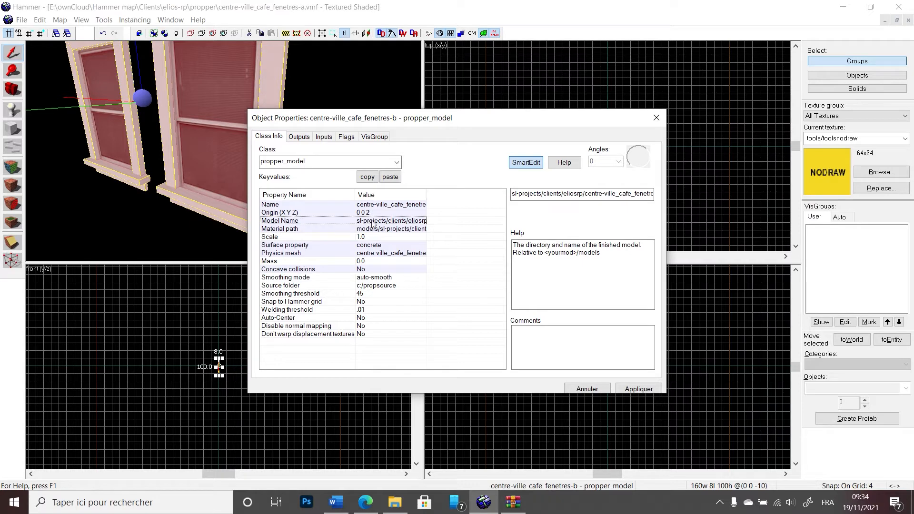
drag(554, 193, 655, 193)
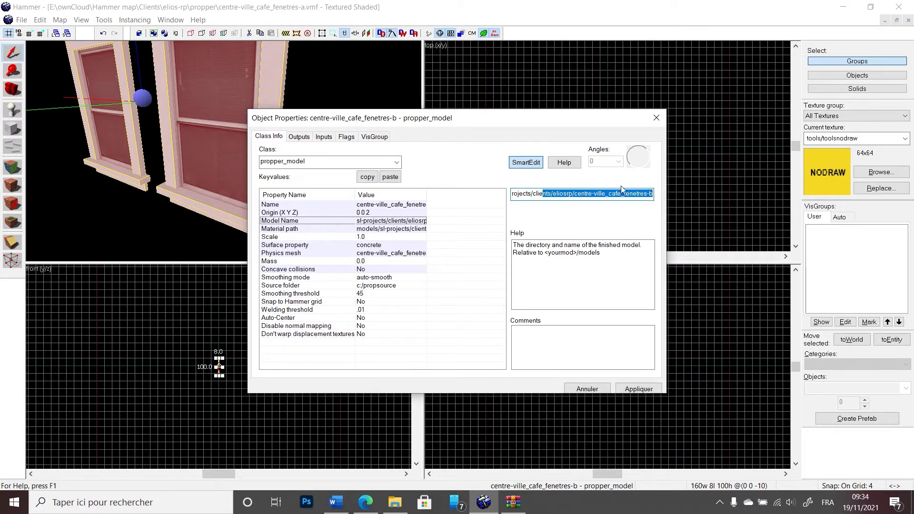
drag(572, 194, 502, 198)
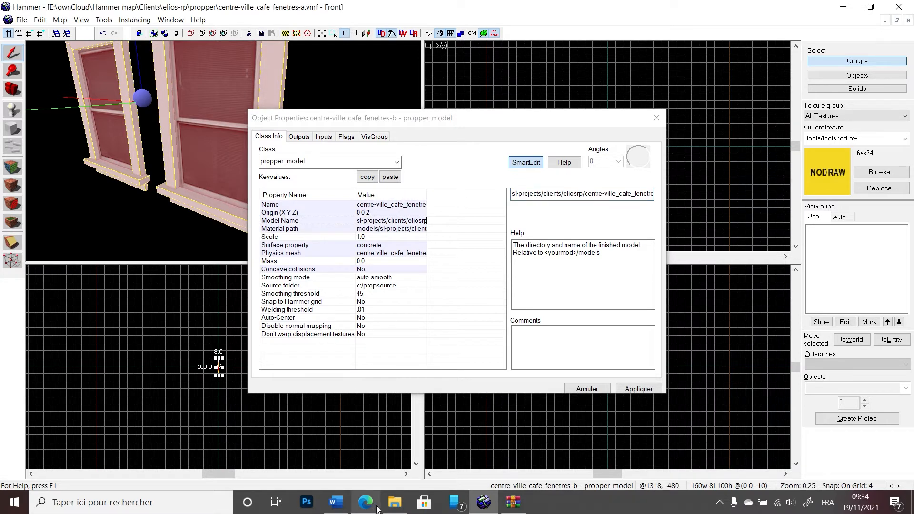
Step: Switch to File Explorer and compare the models/sl-projects/clients/eliosrp folder with the entity's model name path
click(393, 503)
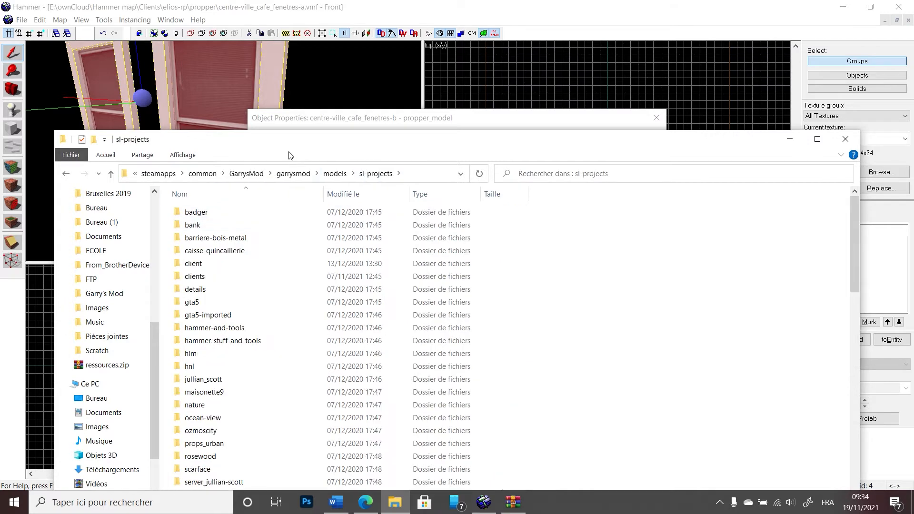
drag(289, 143, 371, 222)
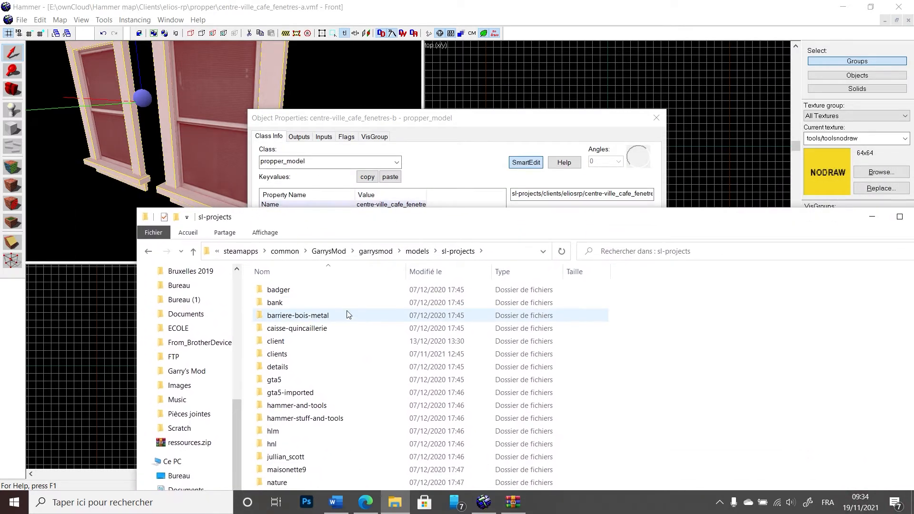
double_click(277, 354)
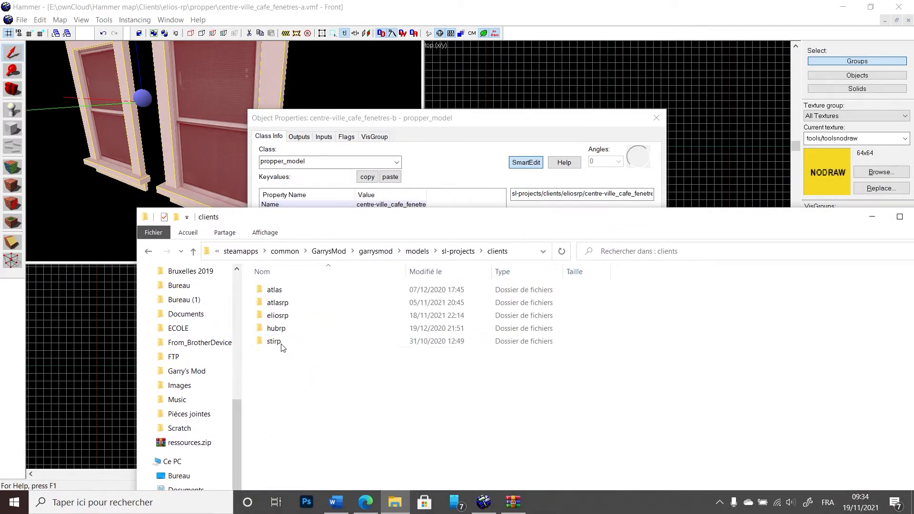
click(283, 316)
double_click(283, 316)
drag(513, 194, 579, 194)
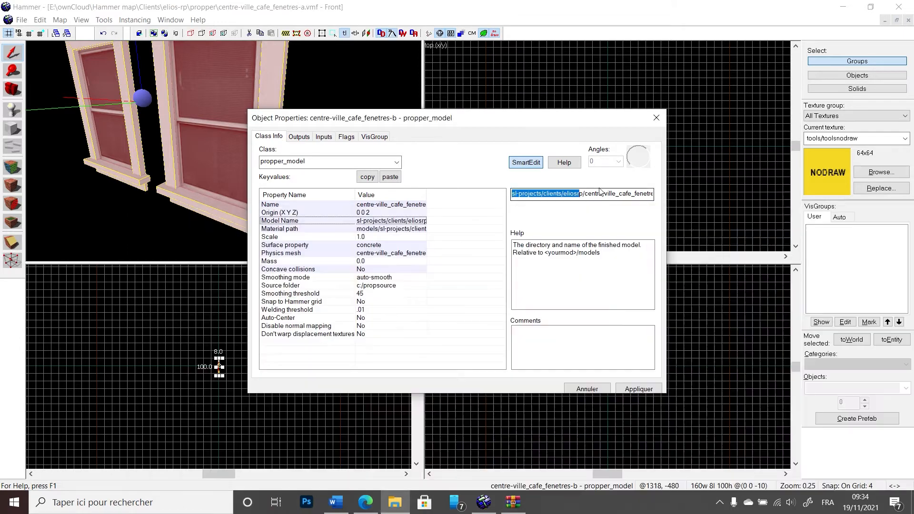
key(alt+Tab)
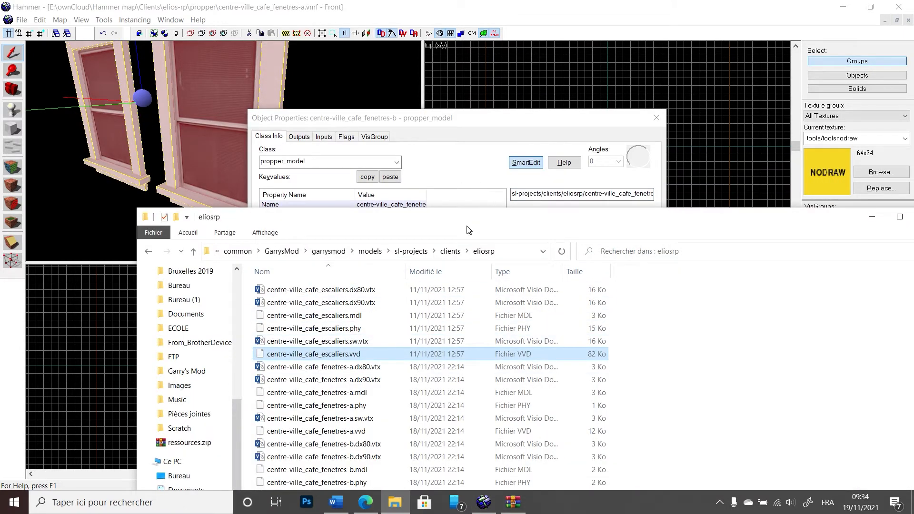
key(alt+Tab)
Step: Compare the propper_model's material path, including its models prefix, with the model name, and check the entity name
click(405, 238)
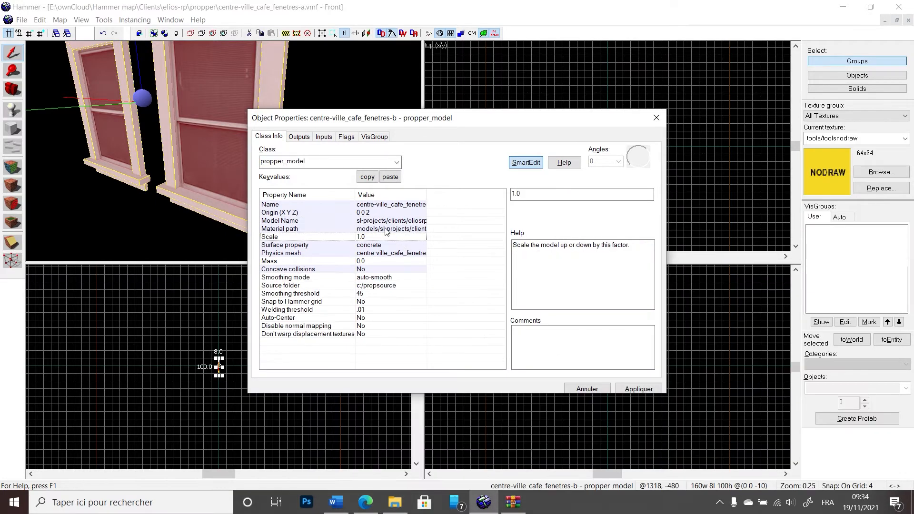
click(385, 228)
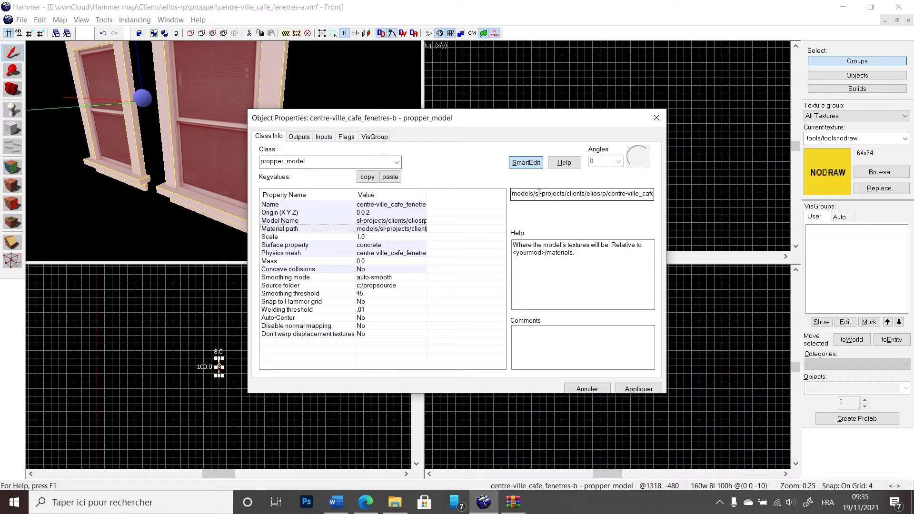
drag(532, 193, 522, 190)
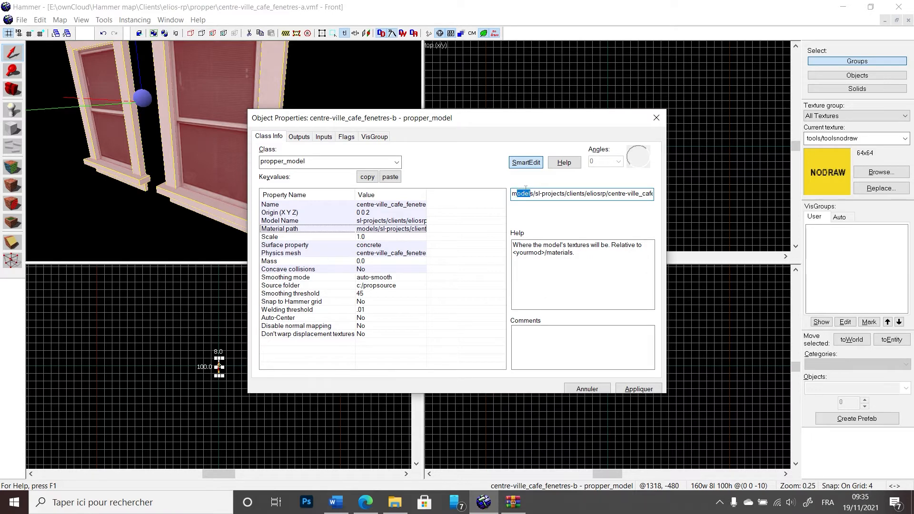
click(525, 192)
click(413, 220)
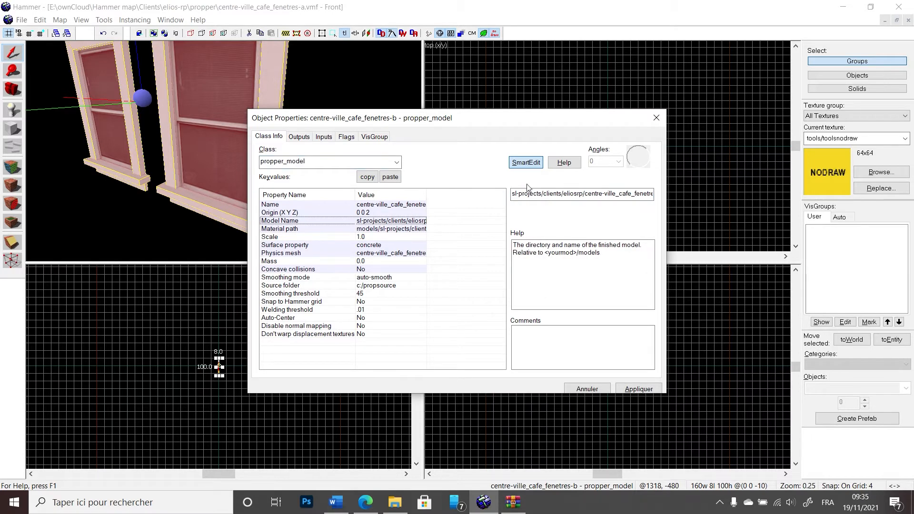
drag(522, 194, 622, 185)
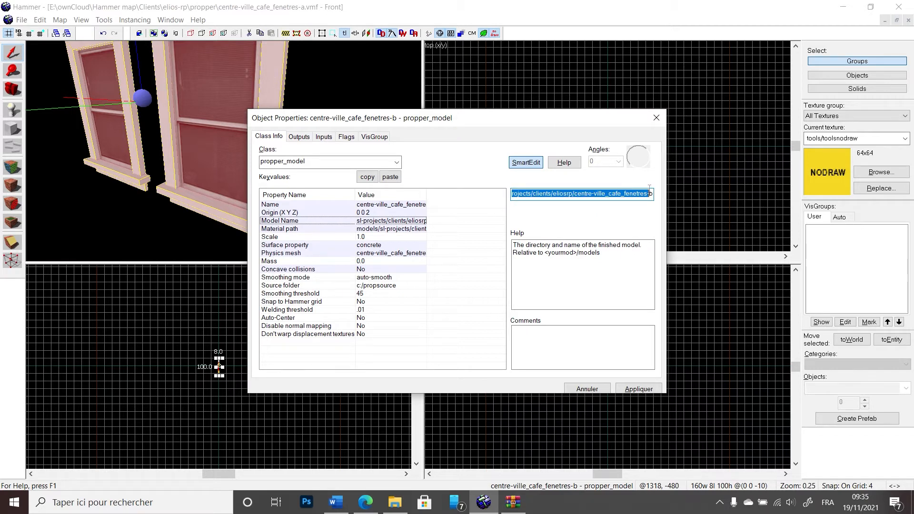
click(400, 230)
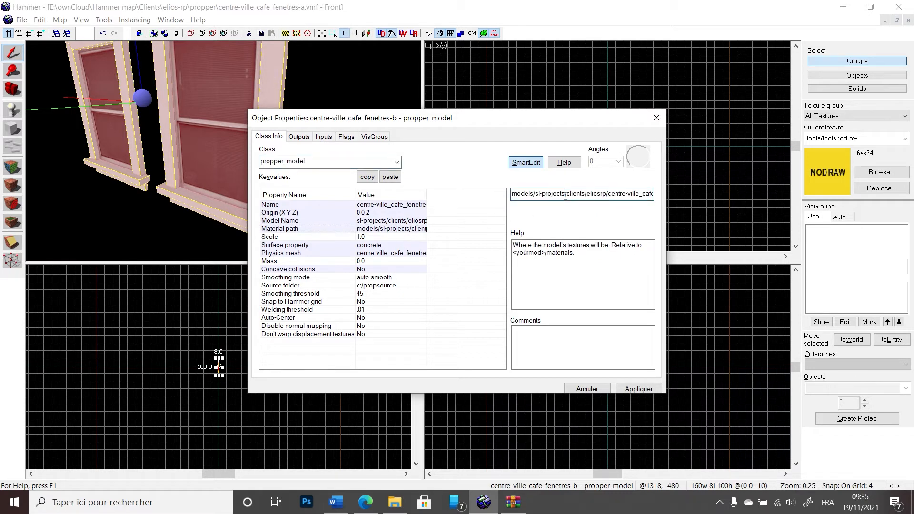
click(381, 207)
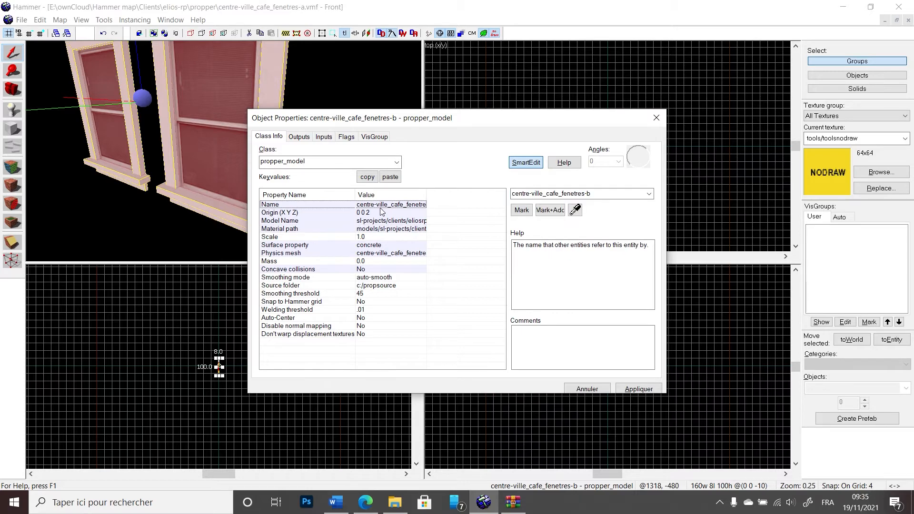
Step: Close the window propper_model's properties and close the centre-ville_cafe_fenetres-a.vmf map
drag(436, 121, 292, 139)
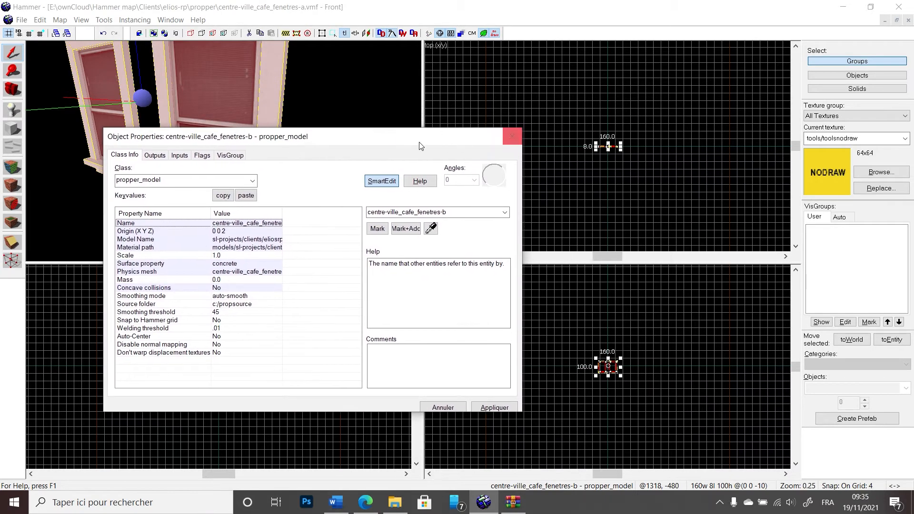
drag(419, 142, 646, 134)
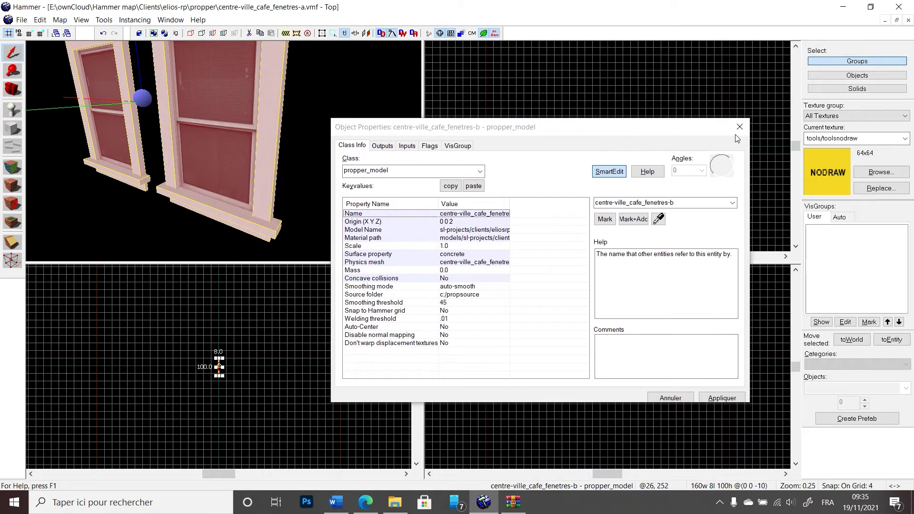
click(740, 127)
click(22, 20)
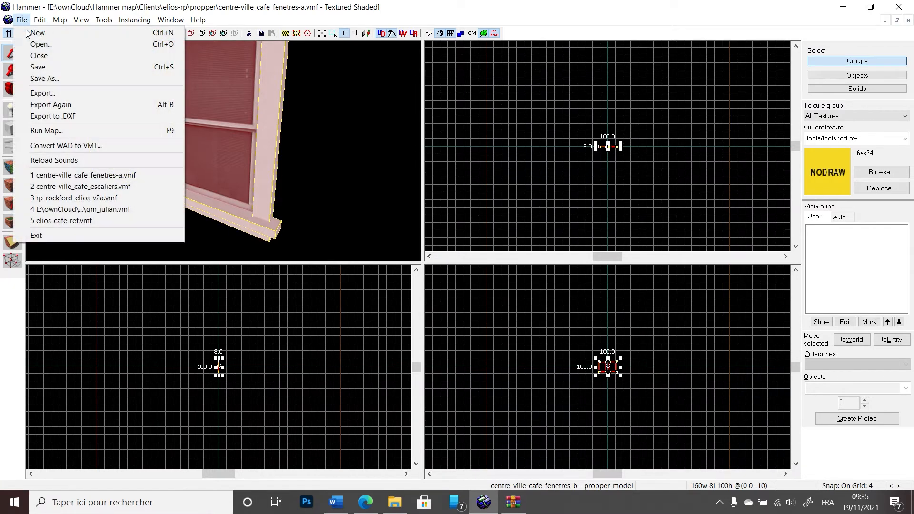
click(39, 55)
Step: In centre-ville_cafe_escaliers.vmf, dismiss the collision func_brush's properties and move the brush beside the staircase propper_model in the top view
mouse_move(223, 152)
mouse_down()
mouse_move(204, 143)
mouse_move(238, 162)
mouse_move(224, 150)
mouse_up()
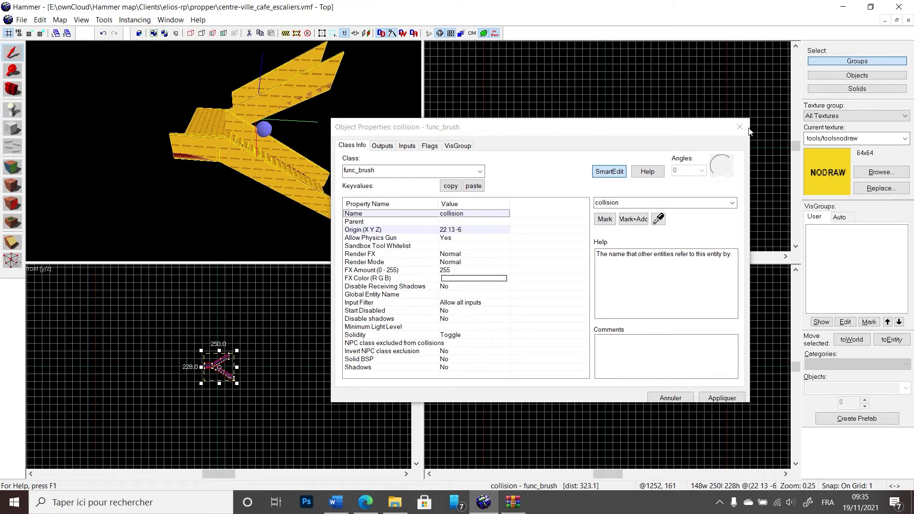
key(Escape)
scroll(602, 128, up, 2)
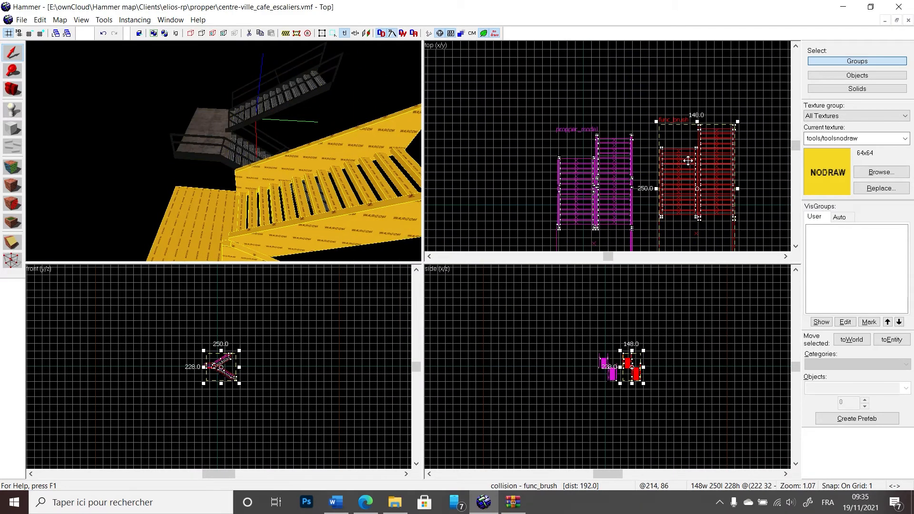
Step: Examine the staircase propper_model and its simplified nodraw collision brush from several angles in the 3D view
drag(210, 143, 224, 151)
scroll(224, 151, up, 5)
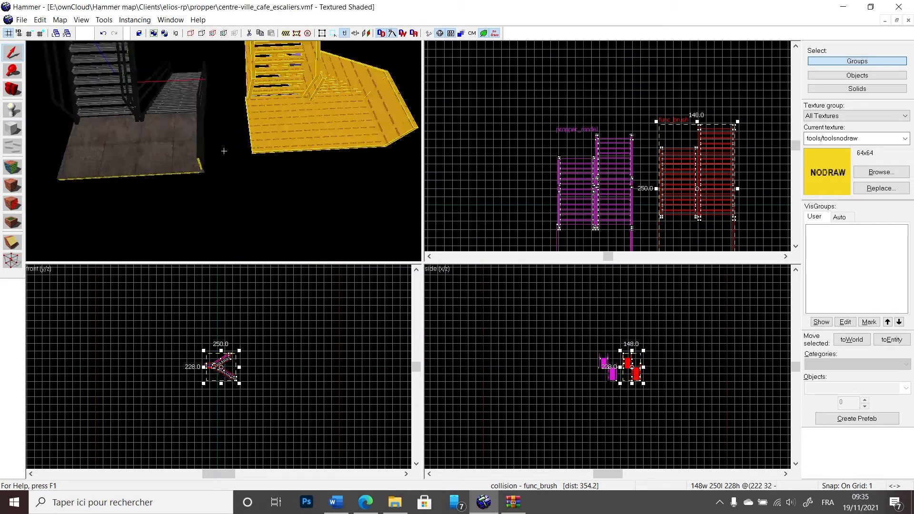
key(z)
key(w)
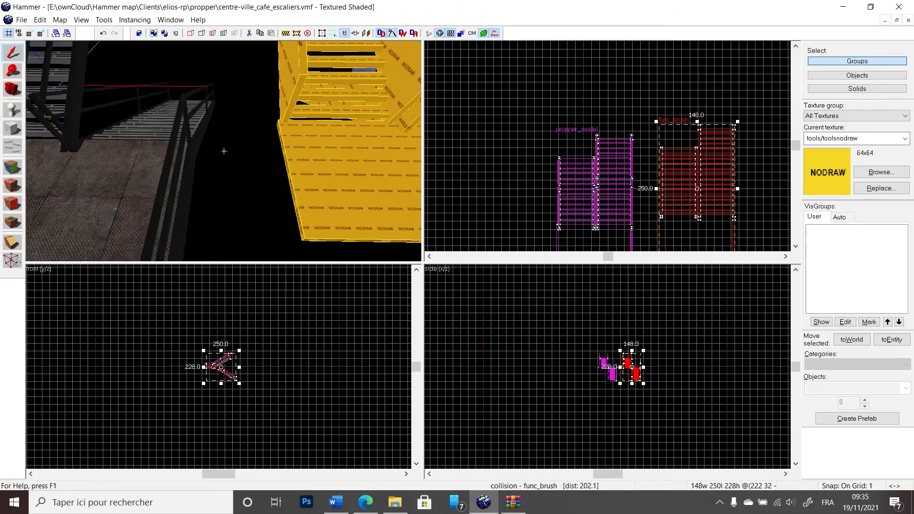
key(z)
click(196, 101)
key(z)
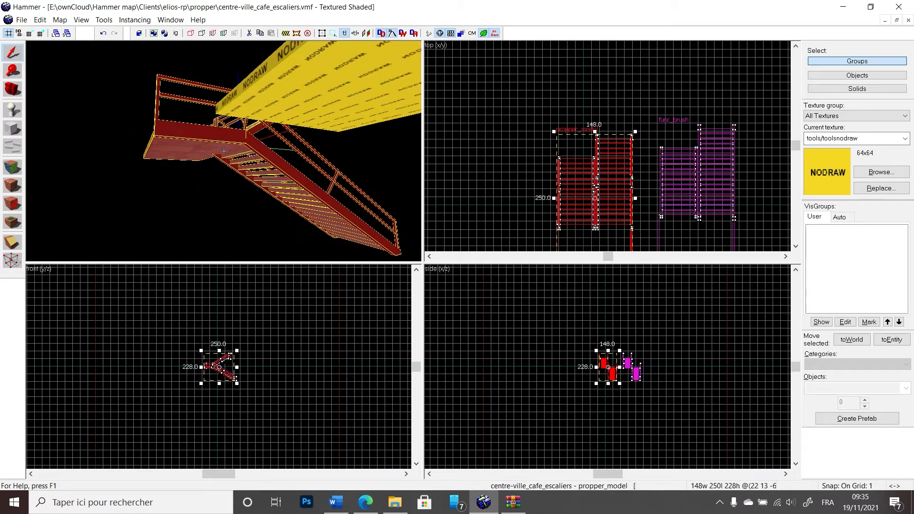
key(w)
click(224, 150)
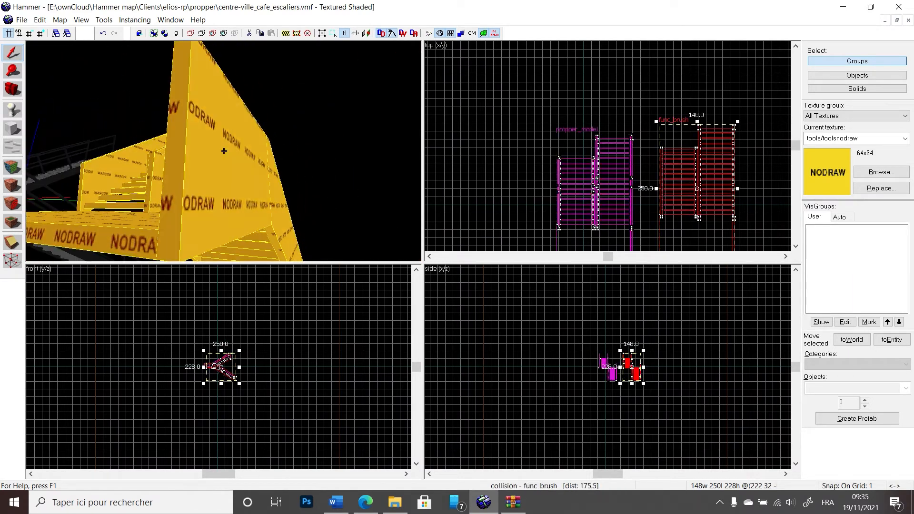
key(s)
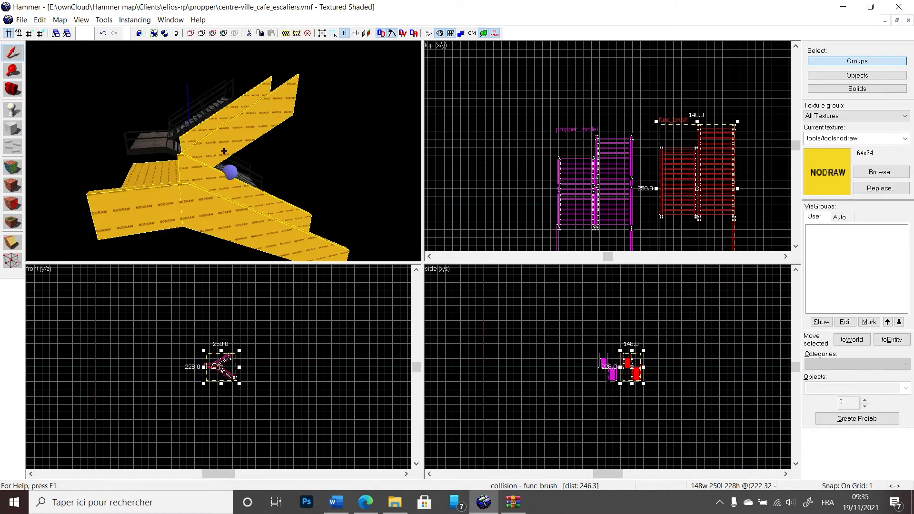
key(z)
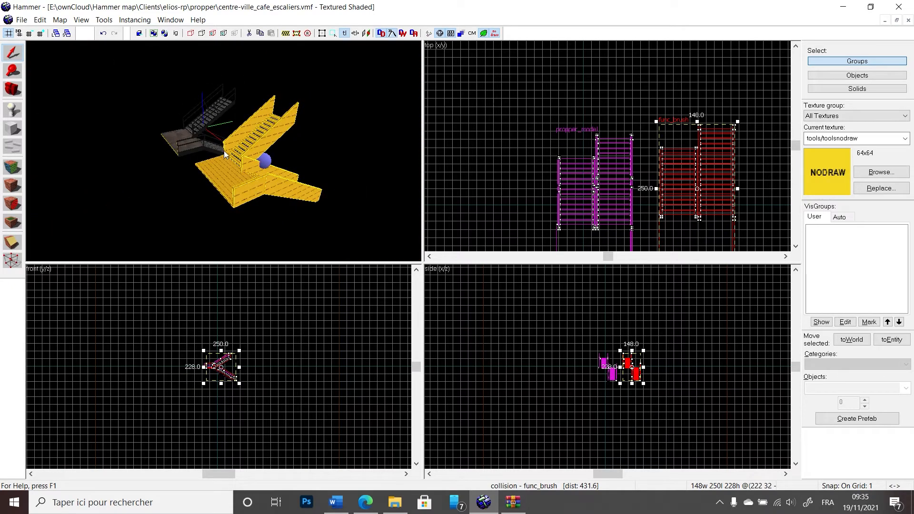
Step: Undo the collision brush's move and bring up the object properties of the collision func_brush
key(ctrl+z)
key(ctrl+z)
key(alt+Return)
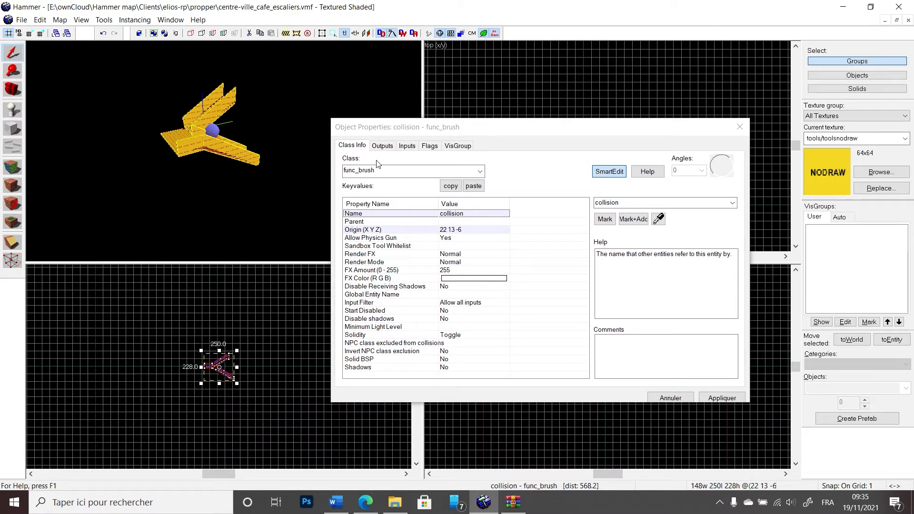
Step: Move the collision func_brush beside the staircase, to about origin 173 26 -6, and close its properties
drag(694, 127, 500, 121)
scroll(636, 159, up, 4)
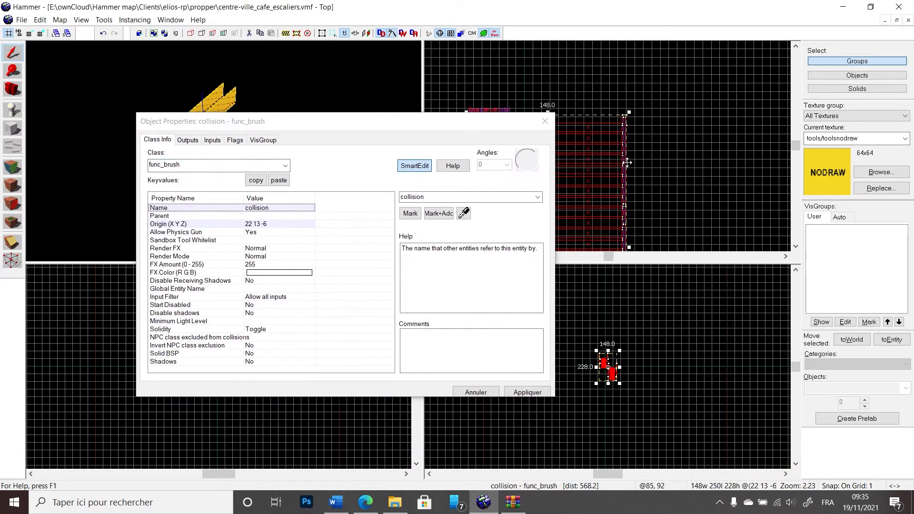
drag(627, 162, 787, 149)
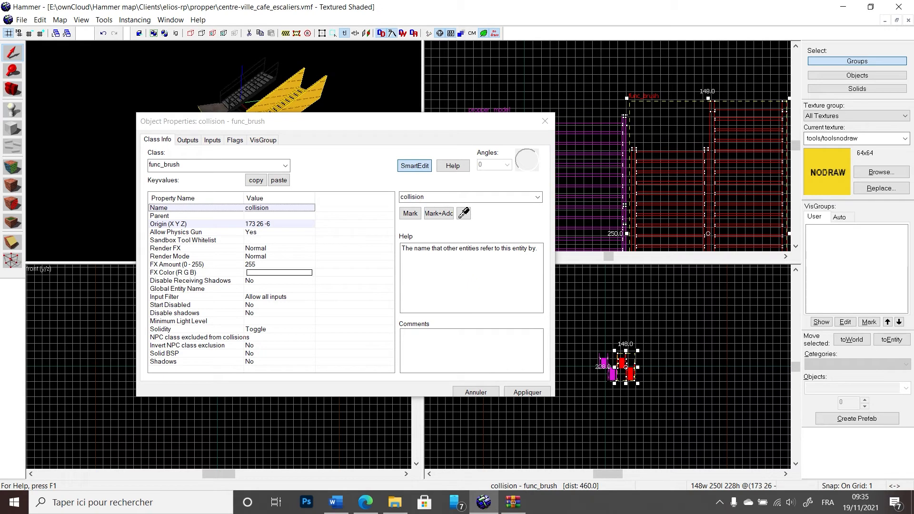
click(545, 121)
Step: Set the physics mesh of the staircase propper_model to centre-ville_cafe_escaliers
click(211, 115)
key(alt+Return)
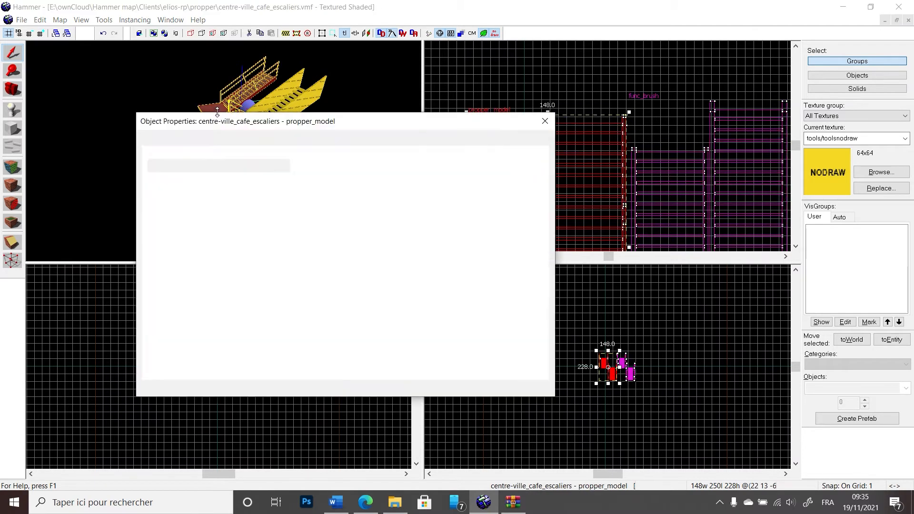
click(182, 257)
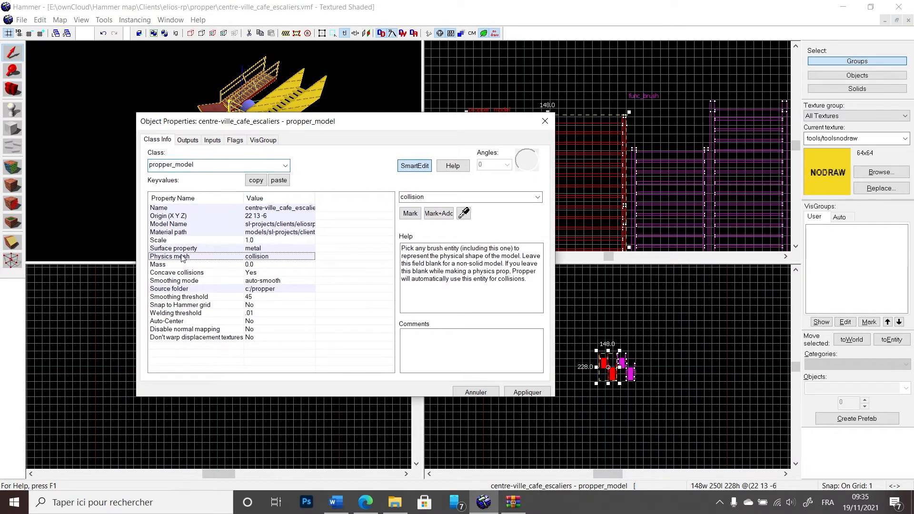
click(537, 197)
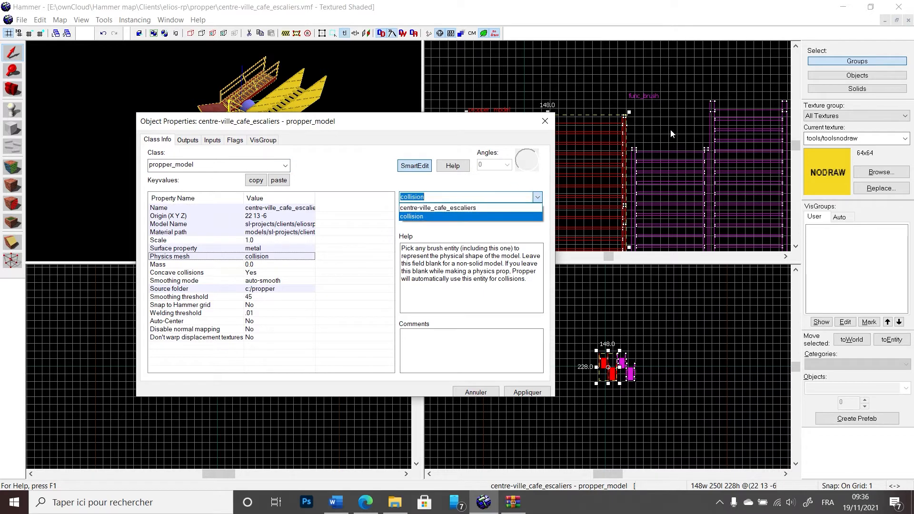
click(470, 208)
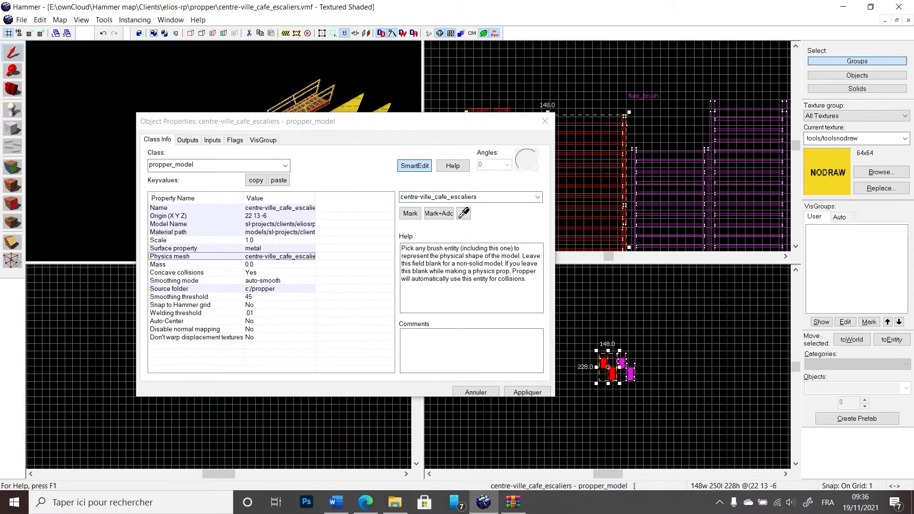
Step: Compare the detailed staircase model with the separate collision brush in the 3D view
drag(265, 123, 454, 136)
key(z)
key(w)
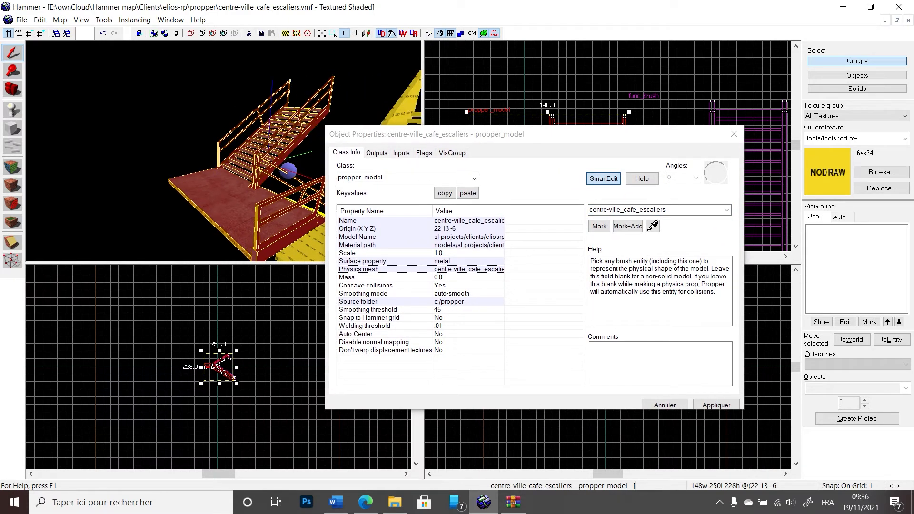
key(s)
key(z)
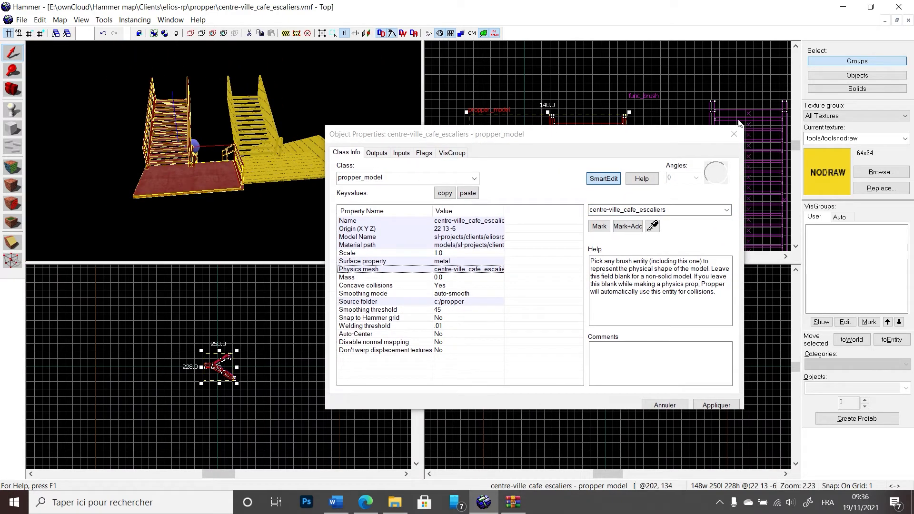
Step: Close the staircase propper_model's properties and undo the last changes, including the collision brush's move
click(736, 136)
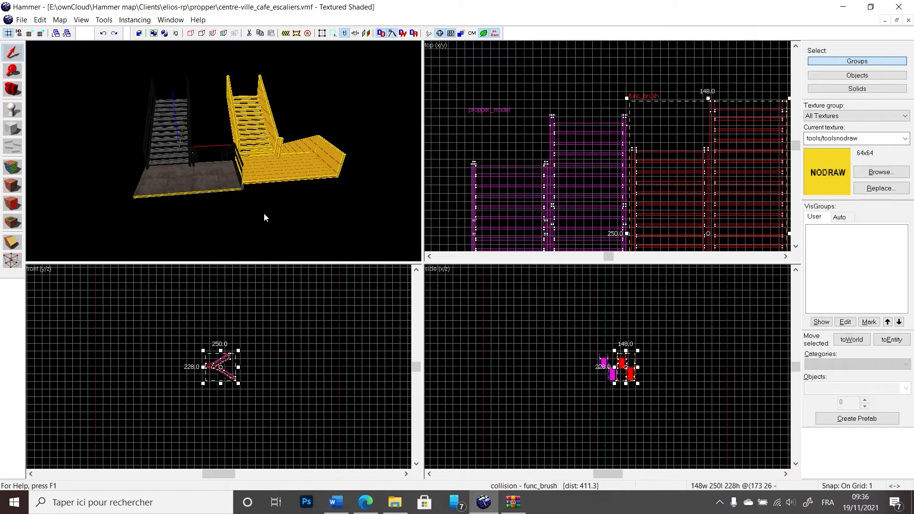
key(ctrl+z)
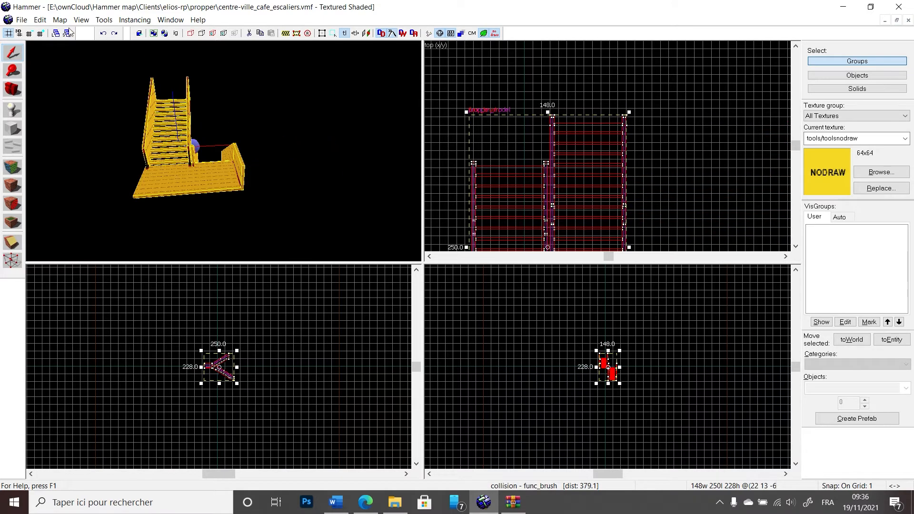
Step: Bring up the advanced Run Map dialog and look through its list of compile configurations
click(21, 20)
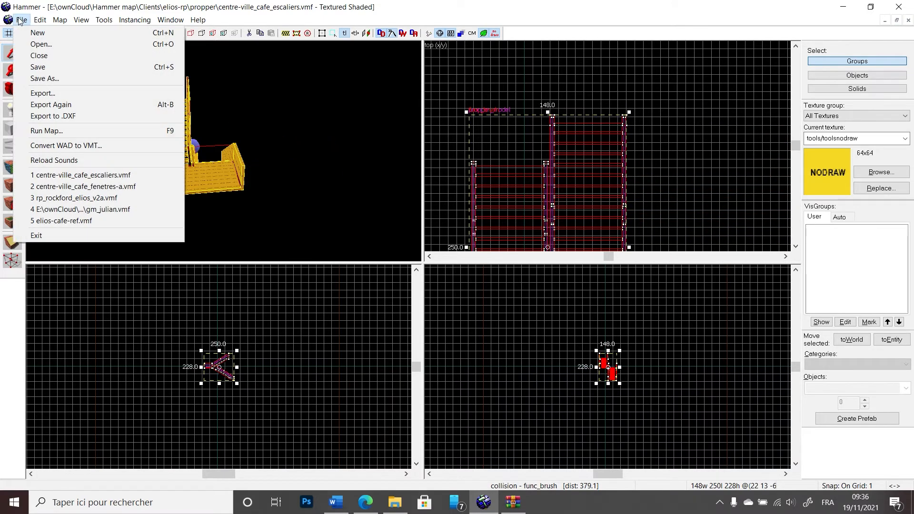
click(74, 130)
click(346, 184)
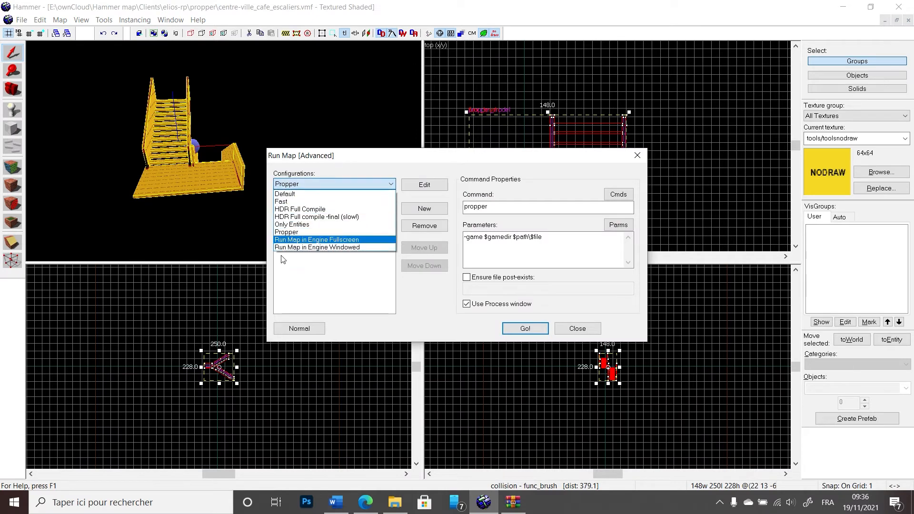
click(369, 183)
click(364, 185)
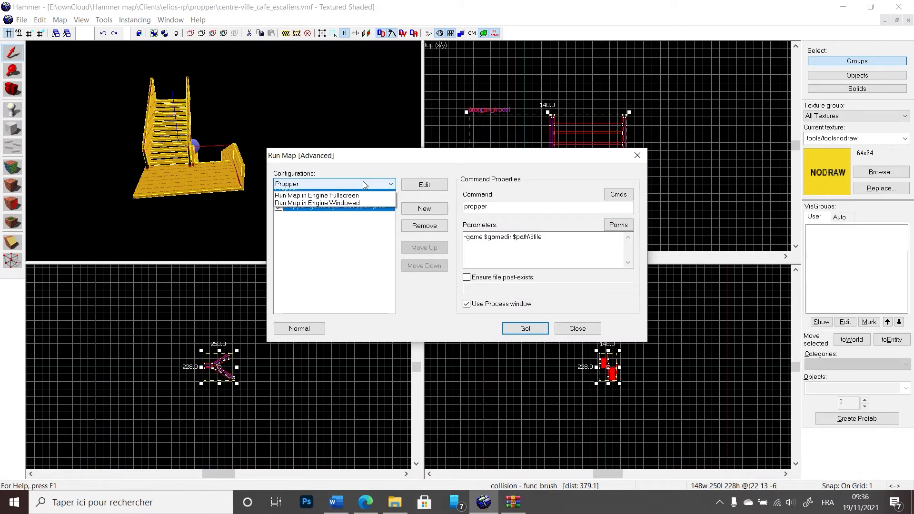
Step: Select the Fast configuration, start a new configuration in the Run Map Configurations editor, and cancel it without a name
click(326, 200)
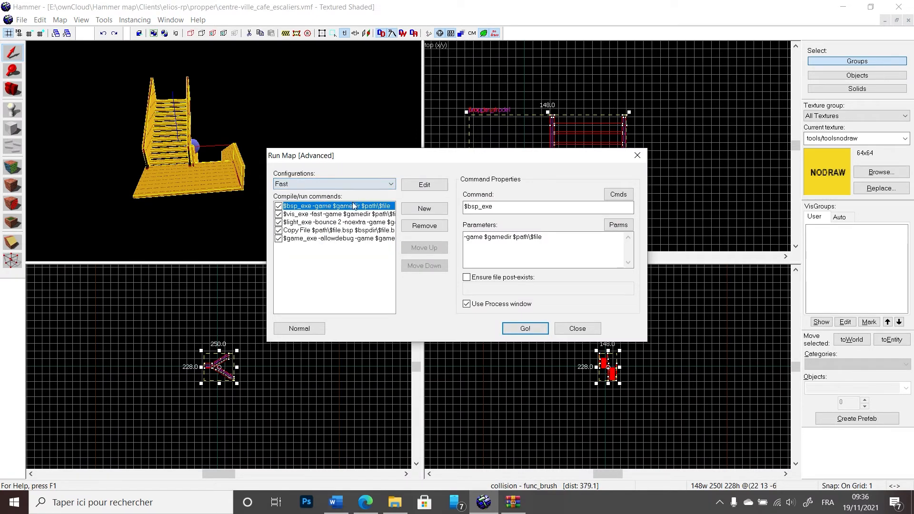
click(413, 189)
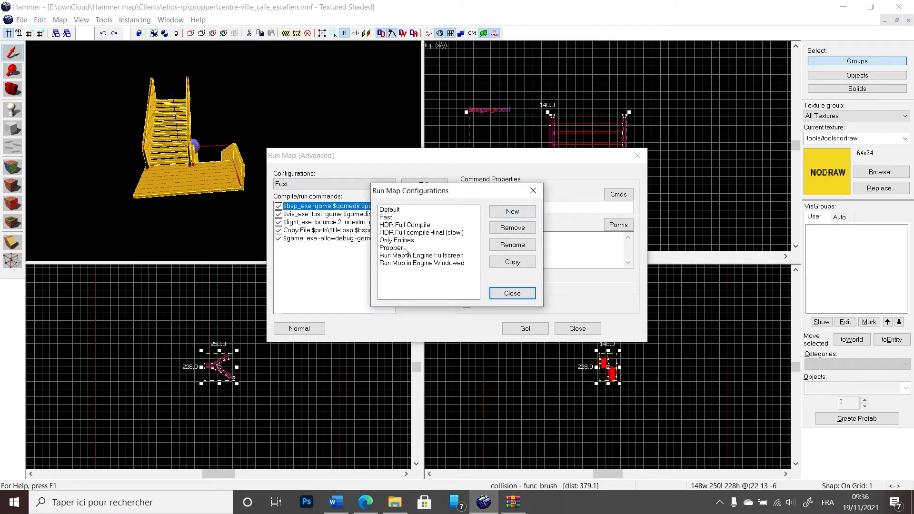
click(404, 248)
click(505, 214)
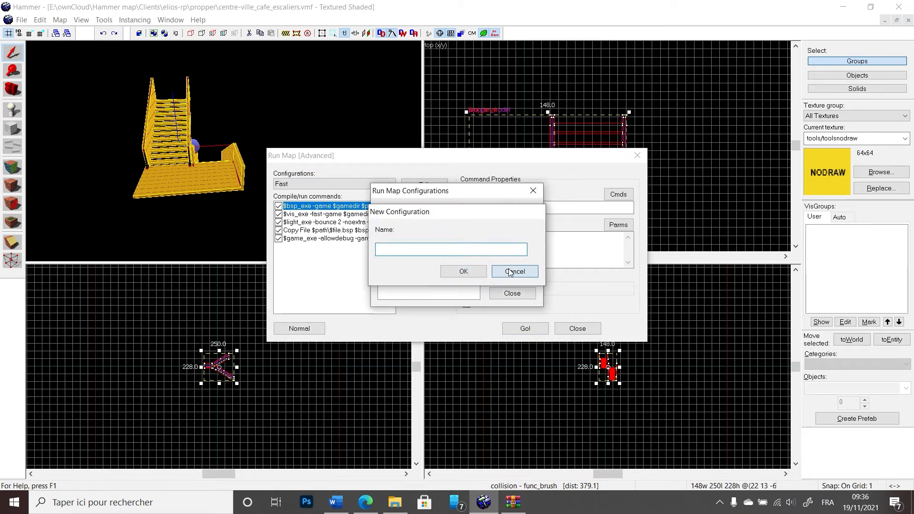
click(510, 272)
click(513, 293)
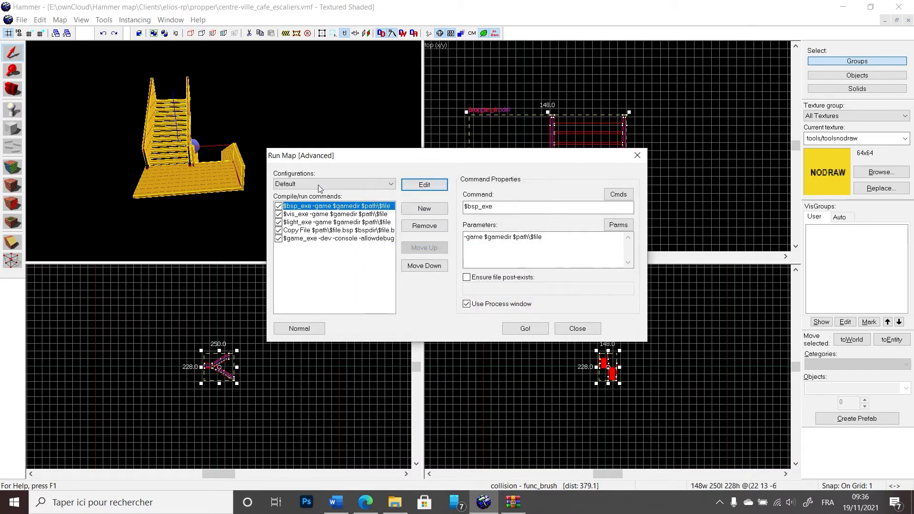
Step: Choose the Propper configuration and review its propper command and its -game $gamedir $path\$file parameters
click(318, 185)
click(297, 232)
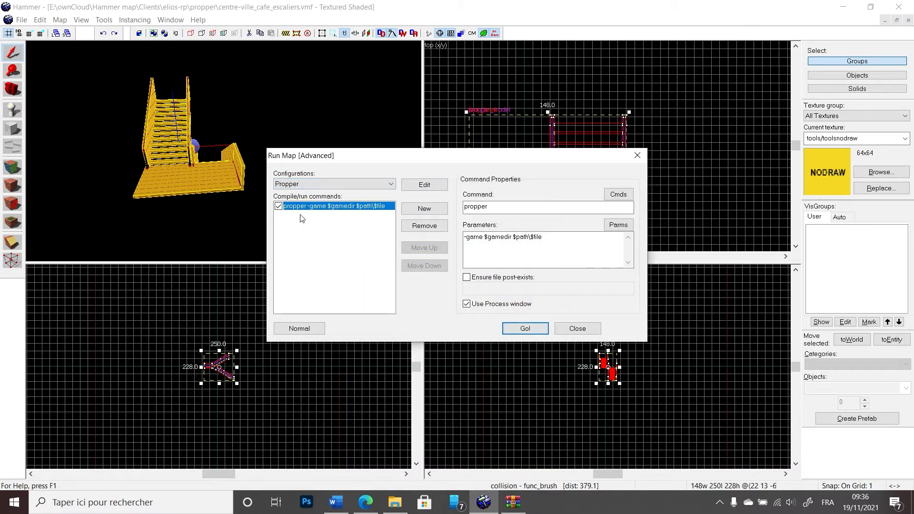
click(499, 206)
drag(499, 206, 484, 209)
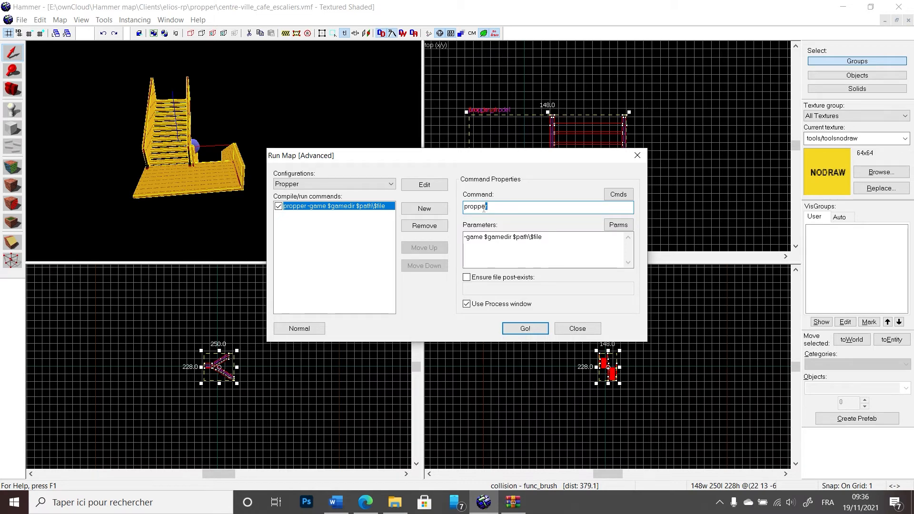
double_click(484, 208)
double_click(517, 240)
click(517, 240)
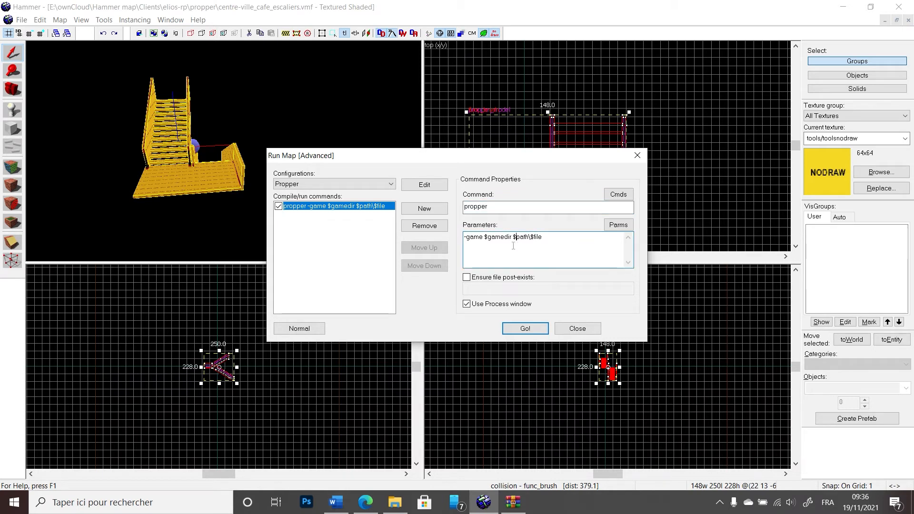
Step: Compile the staircase model with the Propper configuration and close the compile process window
click(526, 330)
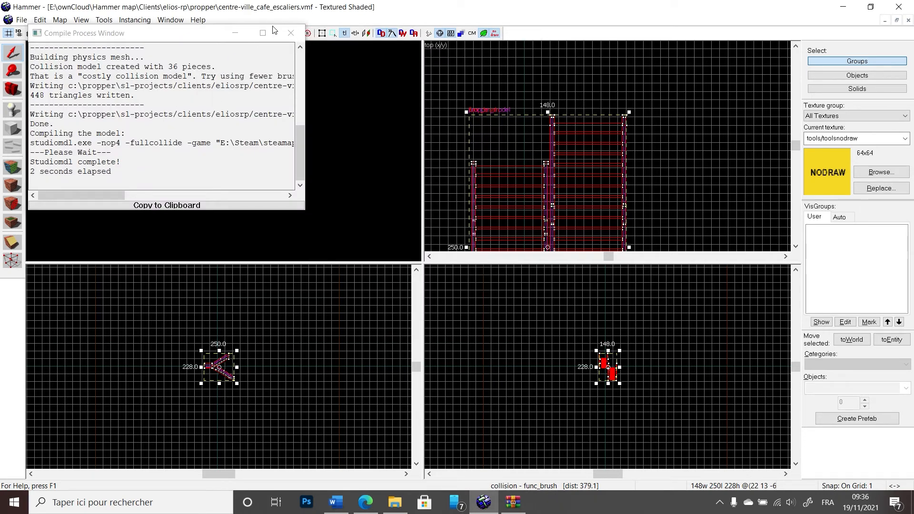
click(290, 34)
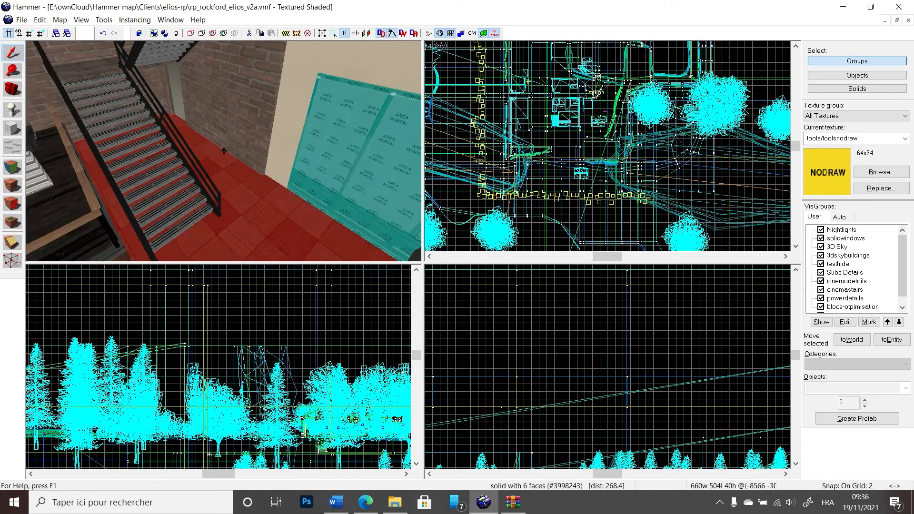
Step: Bring up the object properties of the staircase prop_static in rp_rockford_elios_v2a.vmf
double_click(221, 140)
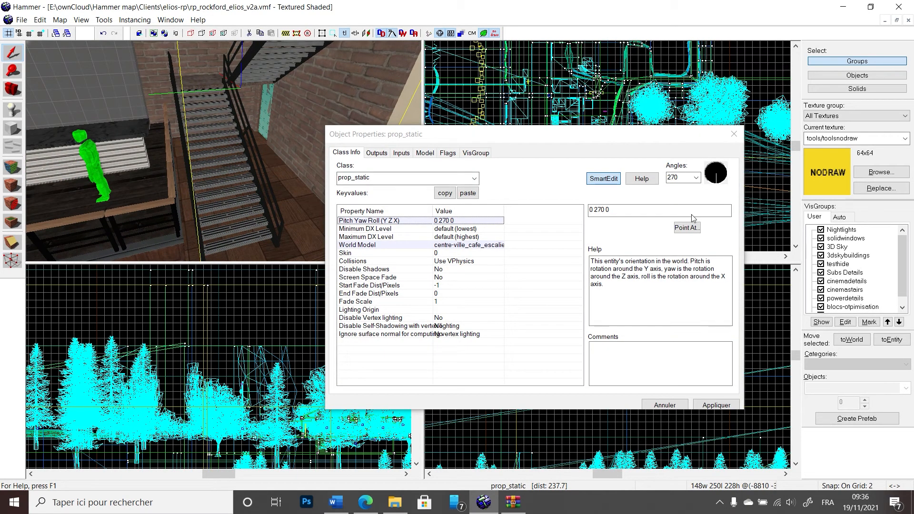
Step: Review the full World Model path of the staircase prop_static, then close its object properties
click(387, 246)
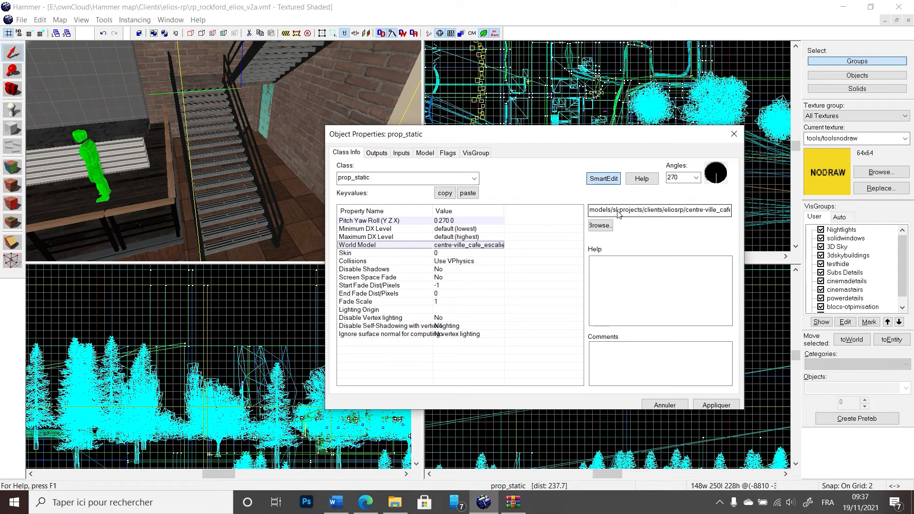
drag(619, 213, 746, 213)
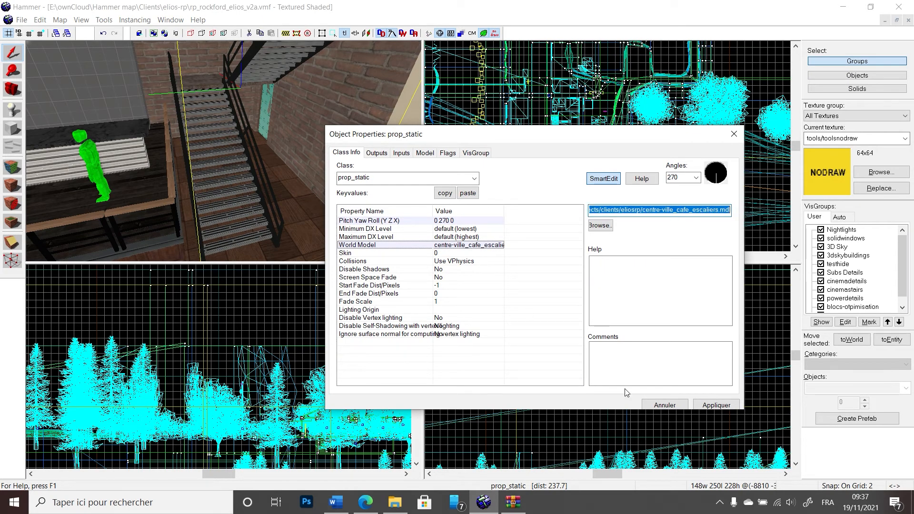
click(734, 135)
Step: Examine the exterior of the brick café building in the 3D view, from the street-level storefront up to the roofline
key(z)
key(w)
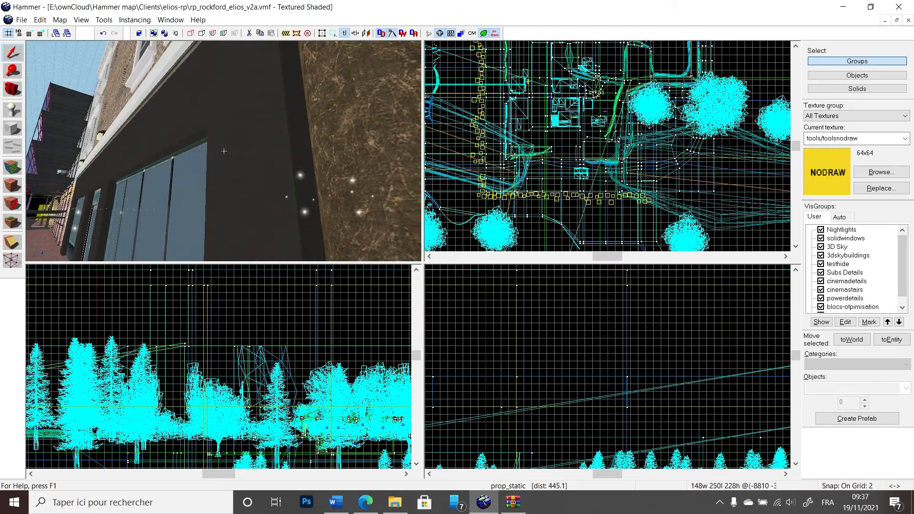
key(s)
key(w)
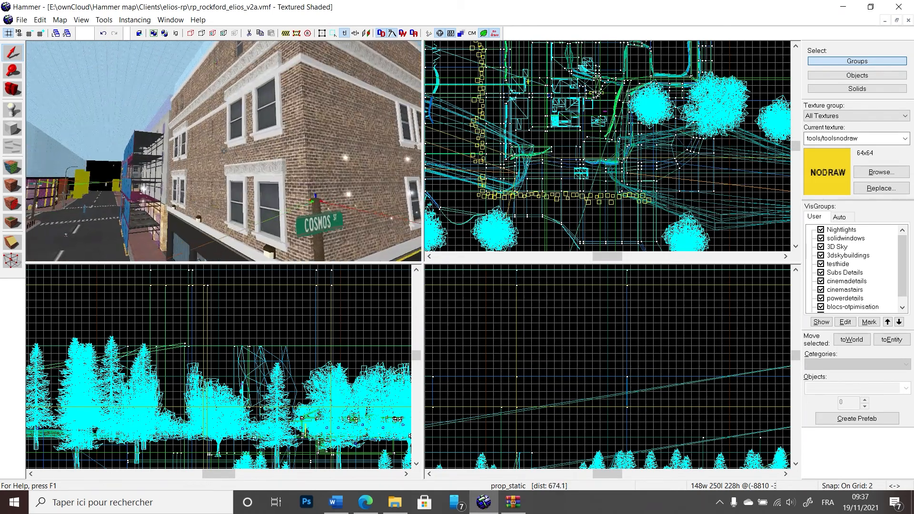
key(w)
key(s)
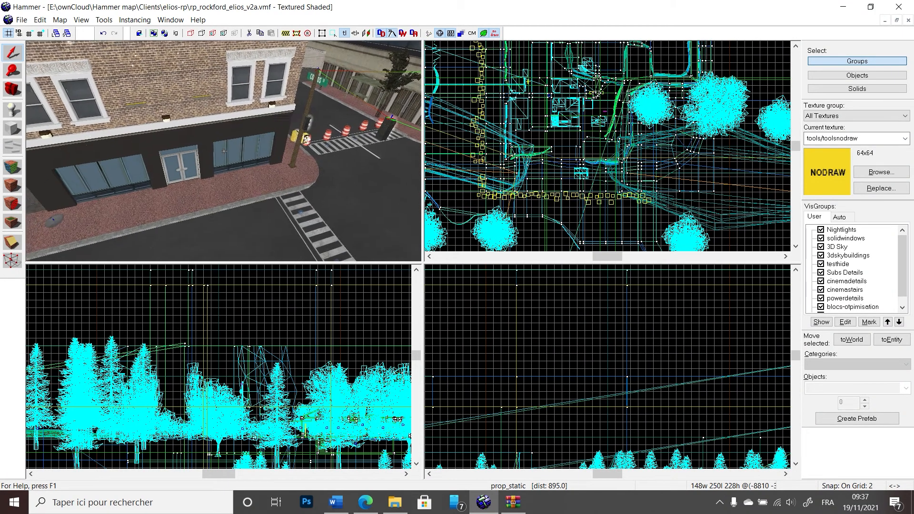
key(w)
key(z)
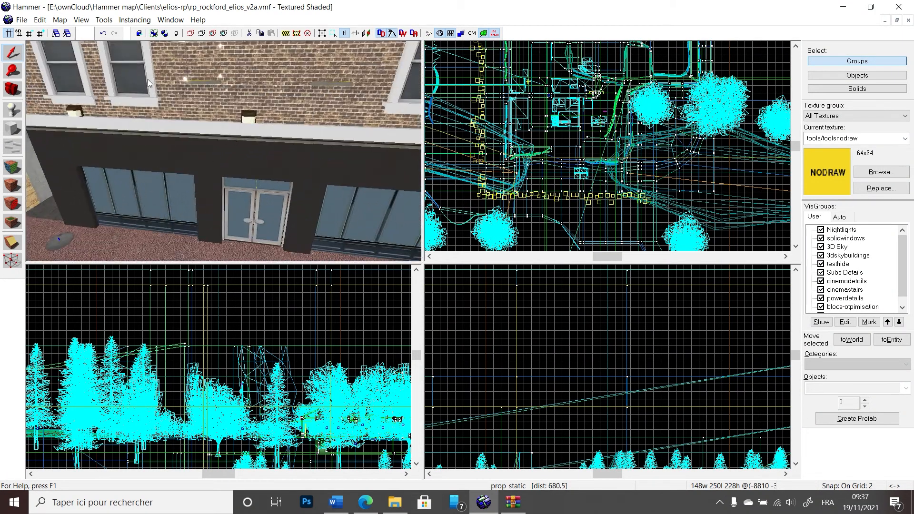
key(z)
key(s)
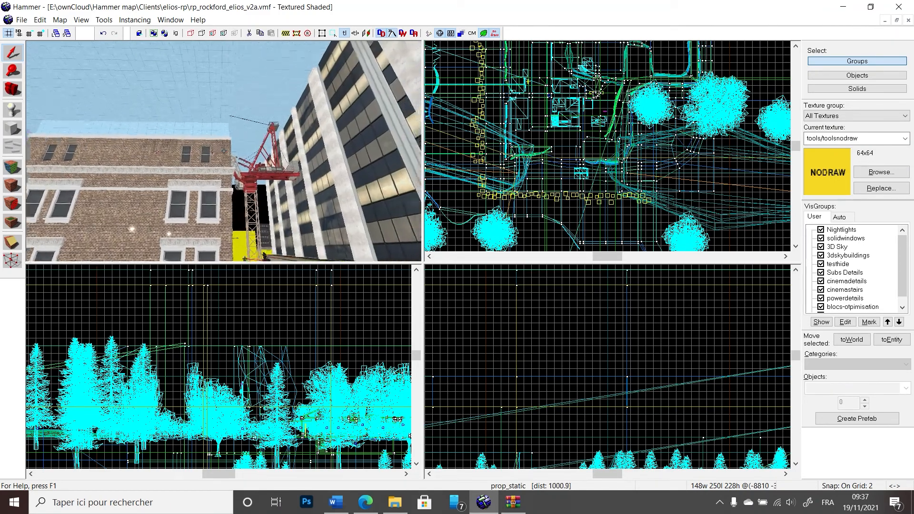
key(w)
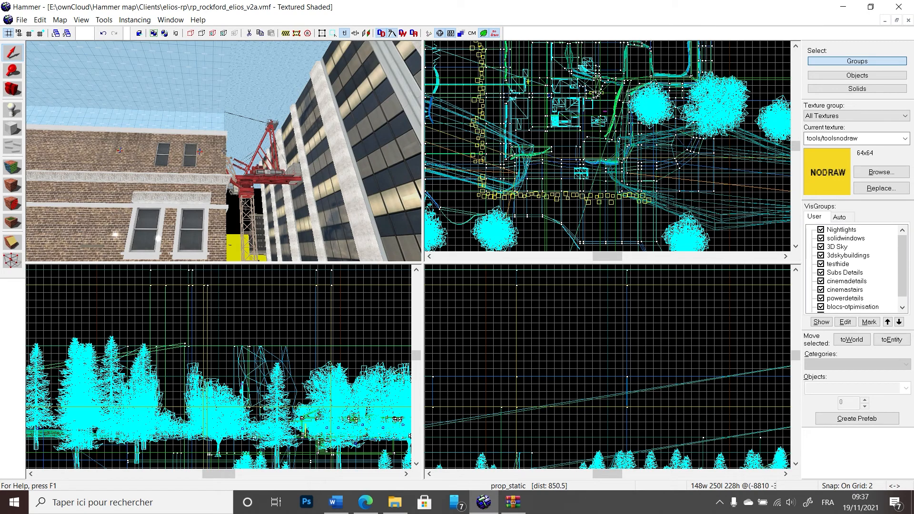
key(w)
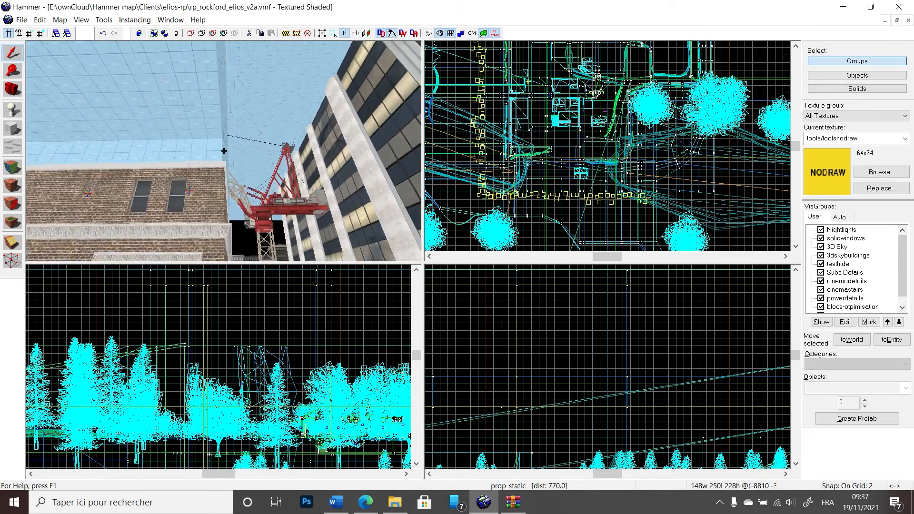
Step: Inspect the café interior in the 3D view, including the bar area, staircases, upper-floor railings and metal truss
key(w)
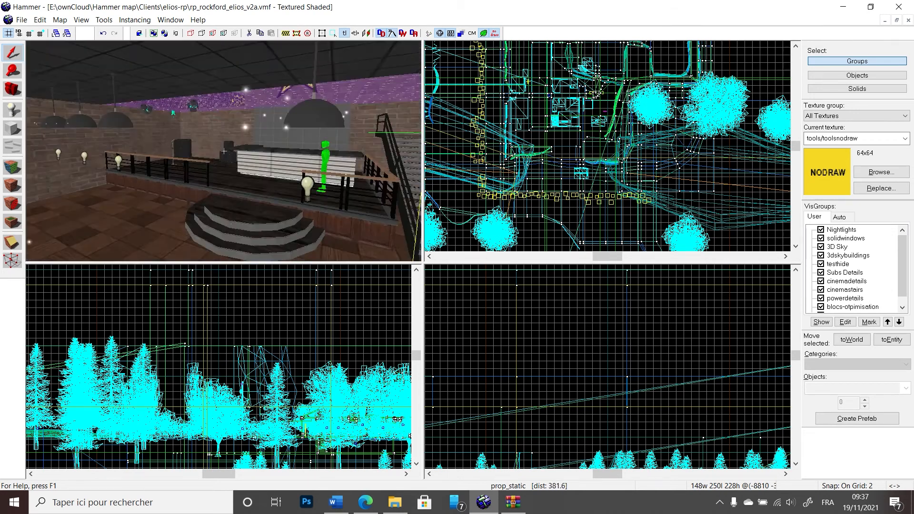
key(w)
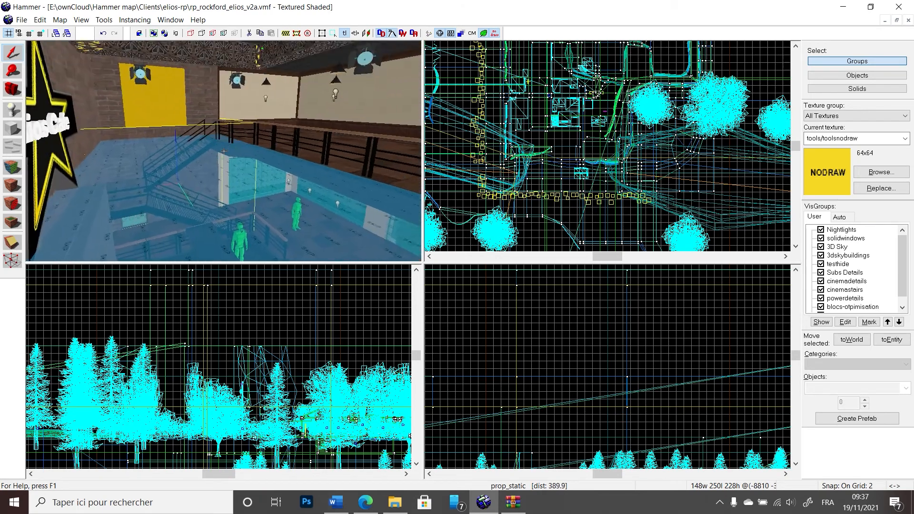
key(w)
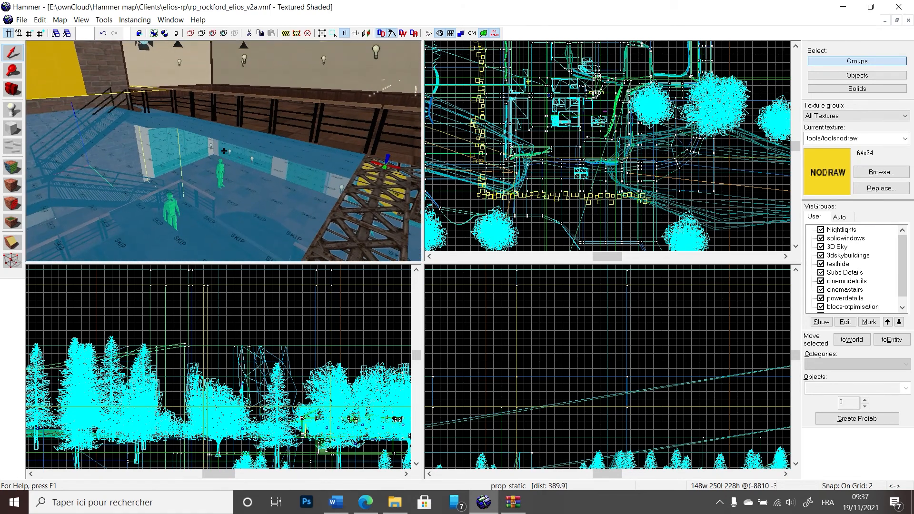
key(w)
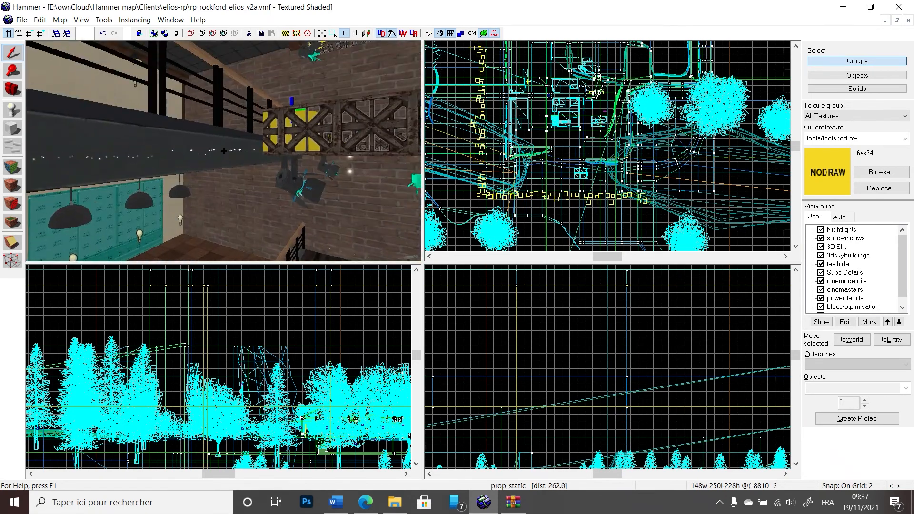